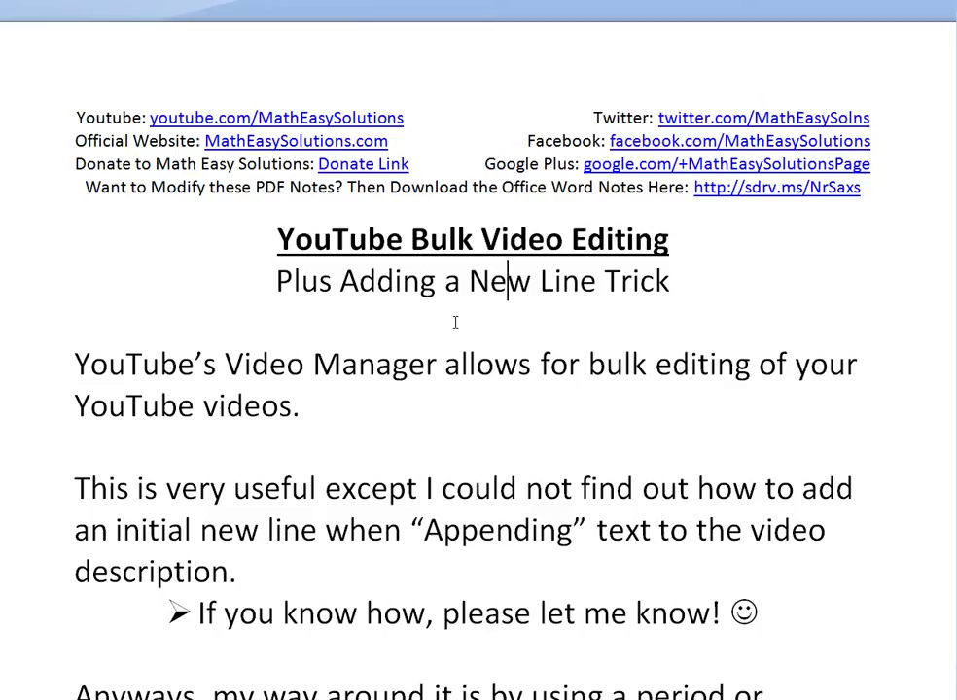
Read through the notes on the 'Adding a New Line Trick', highlighting the lone period.
left_click(331, 406)
scroll(400, 292, "down", 1)
left_click_drag(345, 222, 555, 241)
left_click(556, 233)
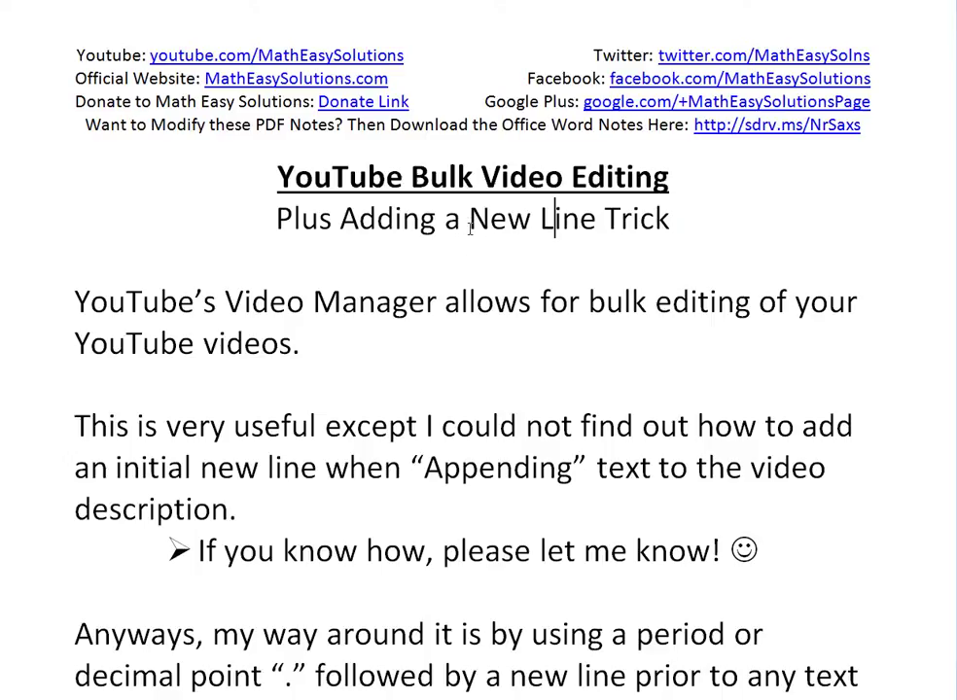
scroll(478, 348, "down", 1)
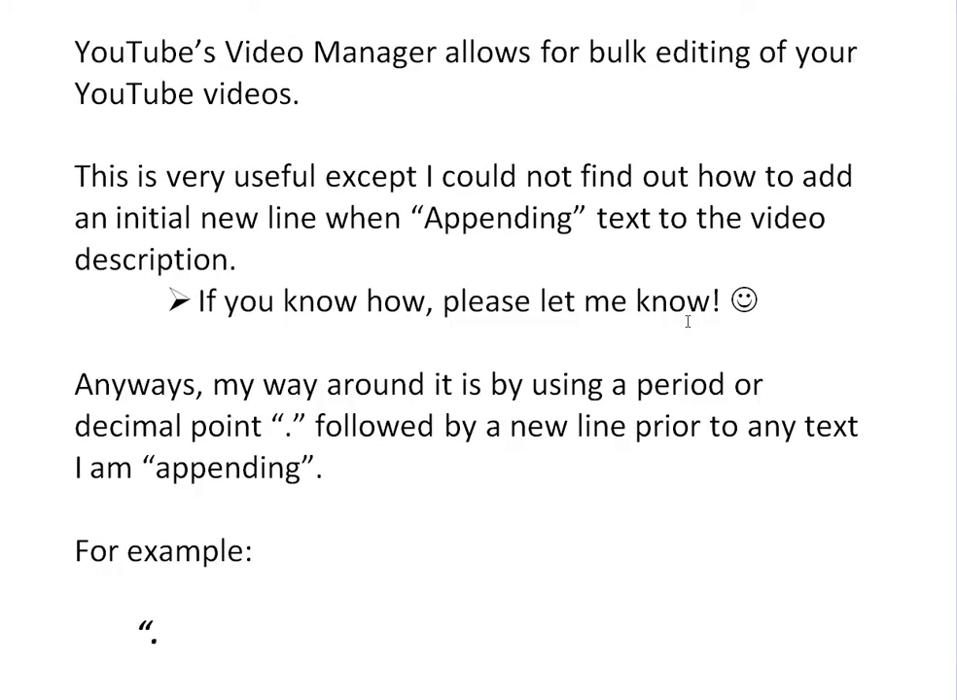
scroll(339, 190, "down", 1)
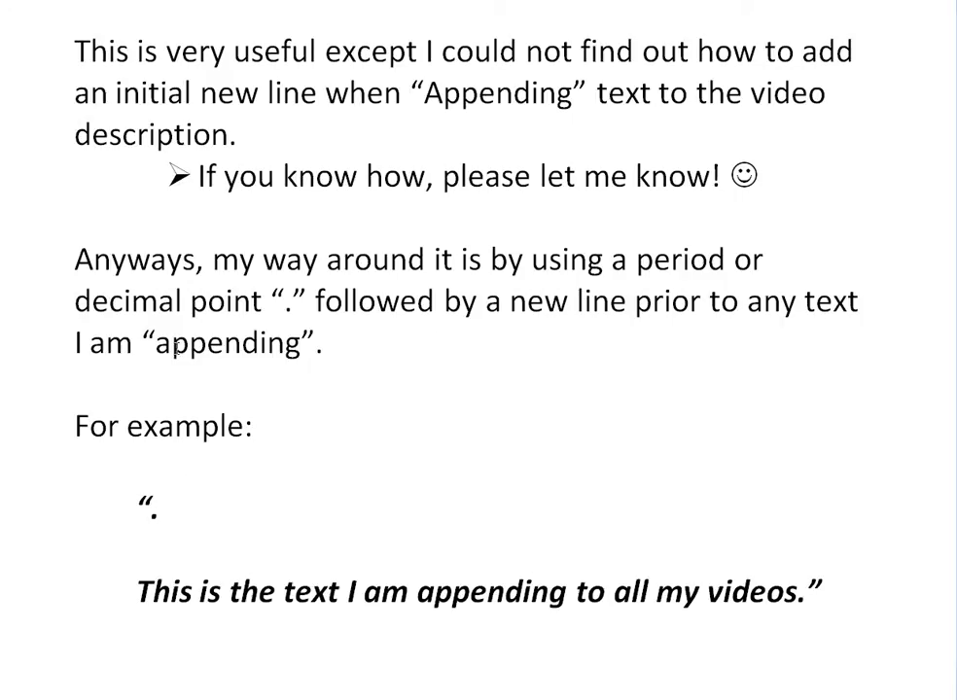
scroll(455, 336, "up", 1)
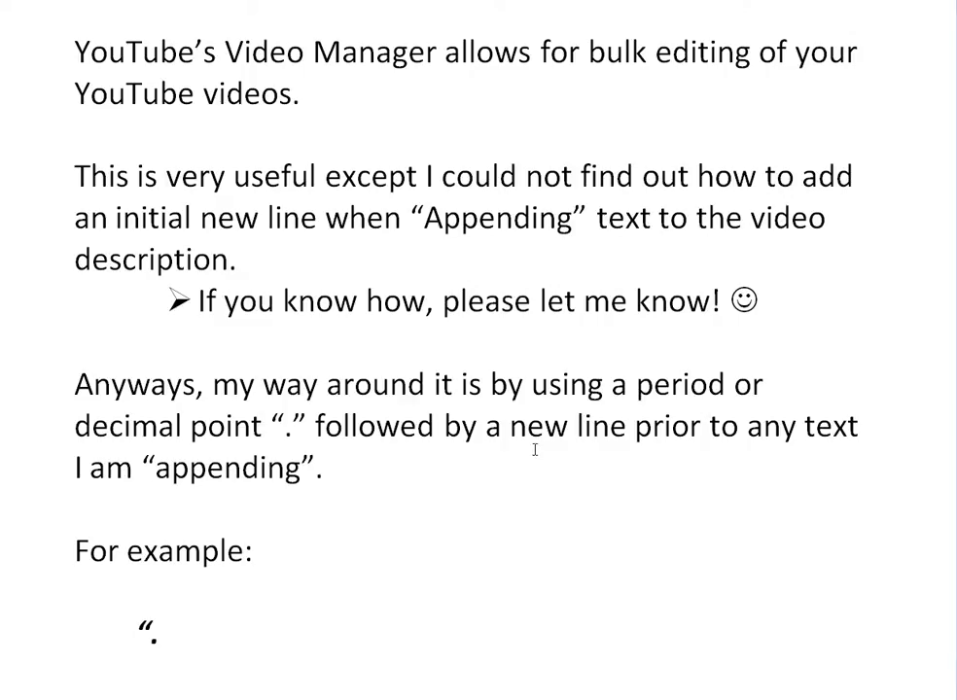
scroll(534, 446, "down", 1)
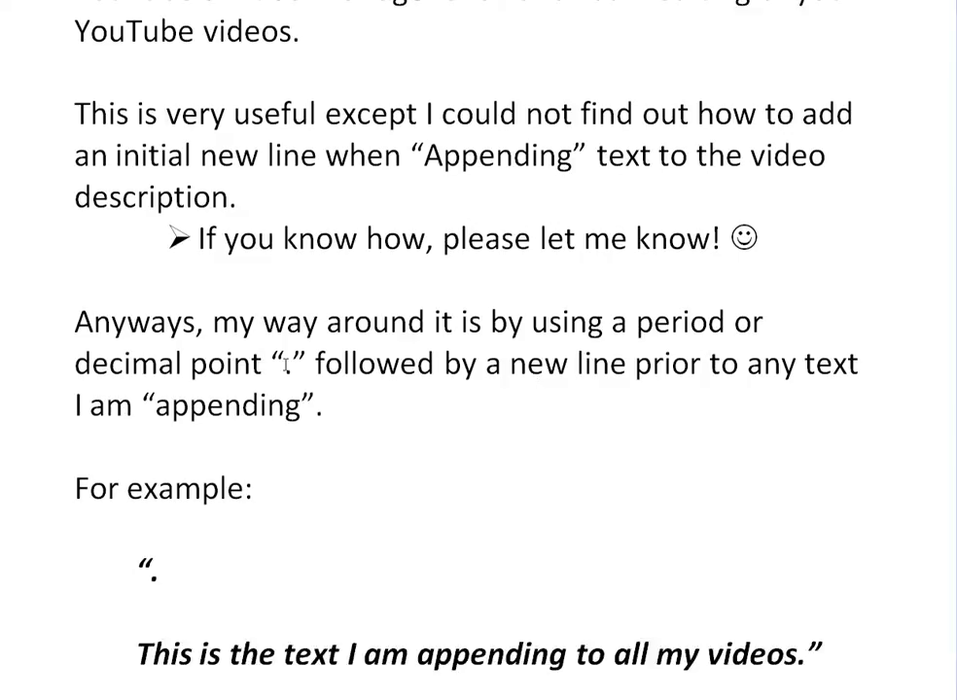
left_click_drag(284, 364, 297, 364)
scroll(307, 380, "down", 2)
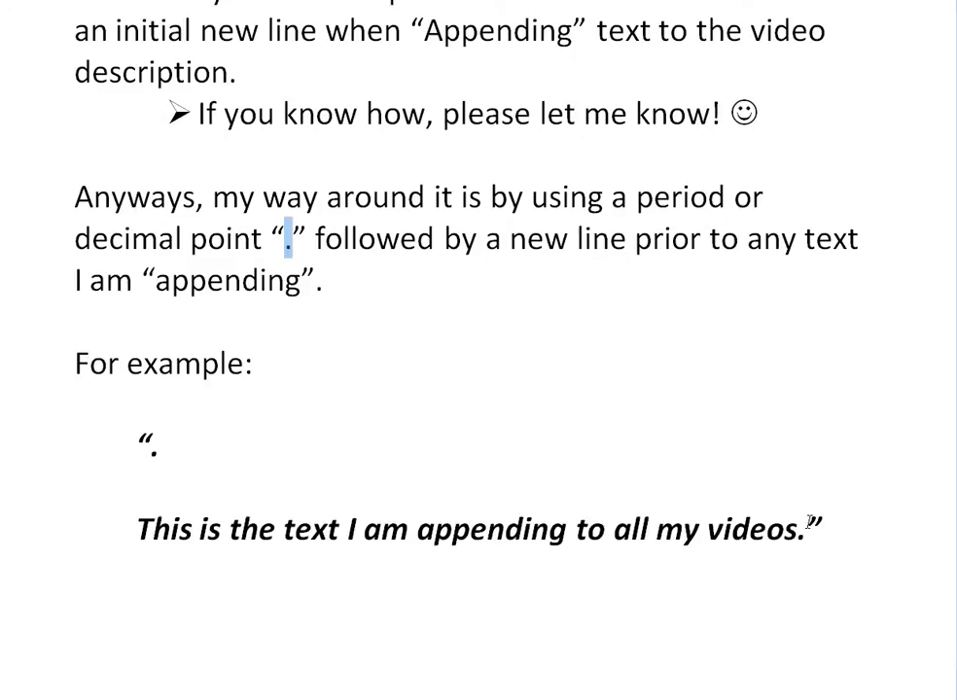
scroll(338, 331, "up", 1)
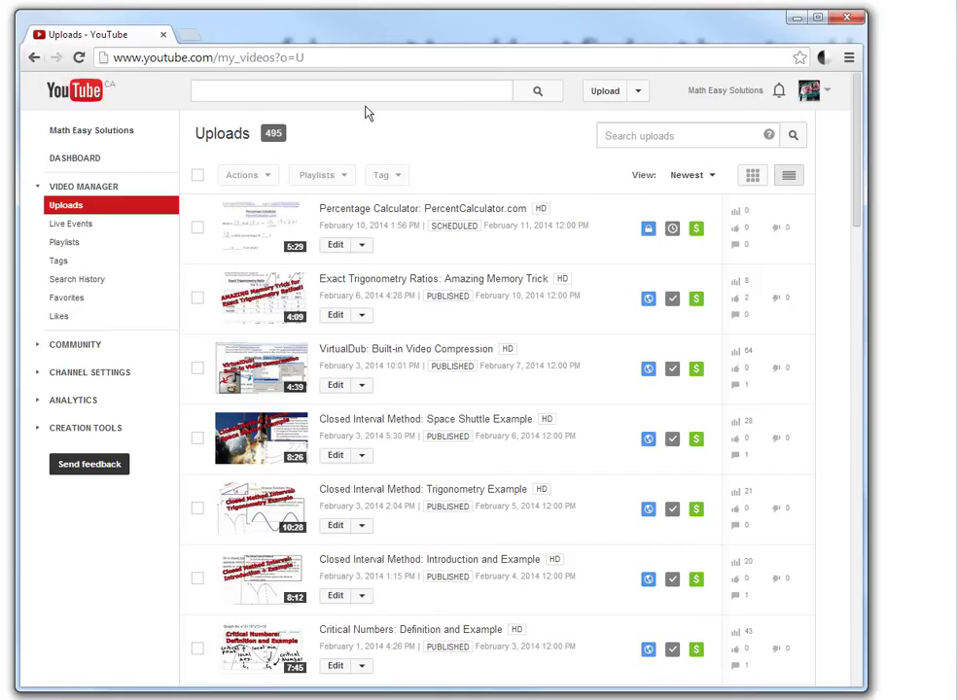
Return to the Video Manager uploads list and clear stray highlights on the count and date.
left_click(78, 191)
left_click_drag(266, 121, 272, 121)
left_click(347, 141)
left_click_drag(560, 228, 580, 227)
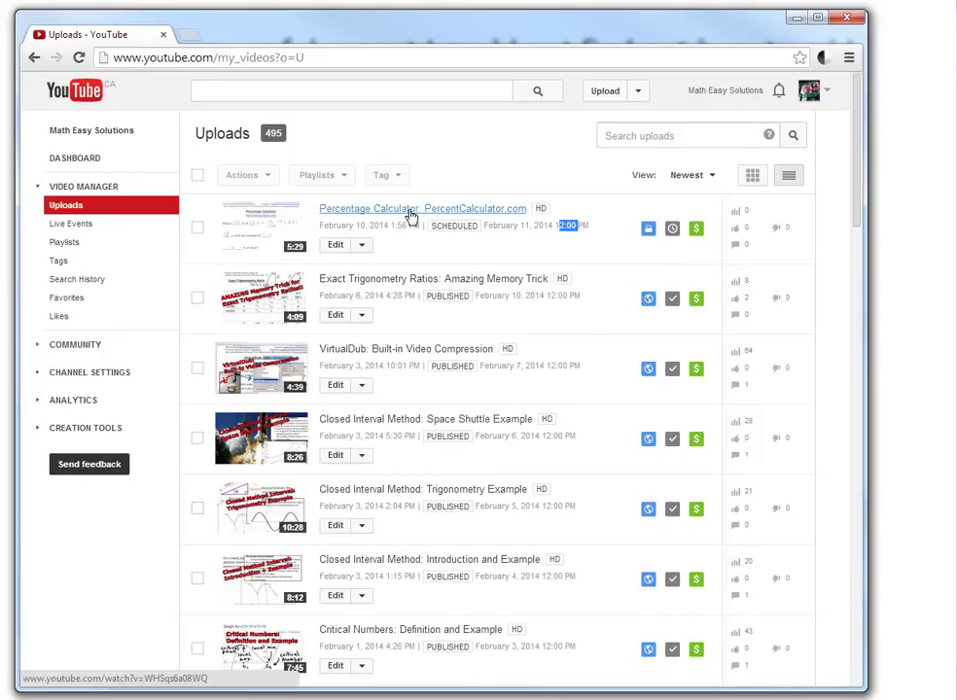
left_click(439, 167)
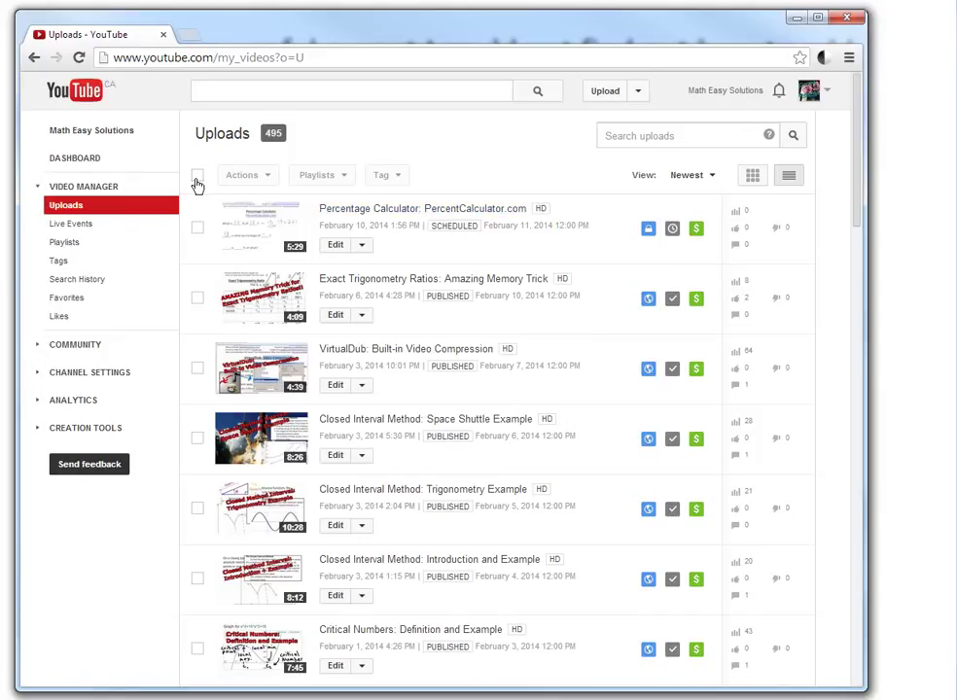
Try selecting all videos and individual videos, cancelling the bulk edit of all videos.
left_click(197, 177)
left_click(198, 179)
left_click(197, 228)
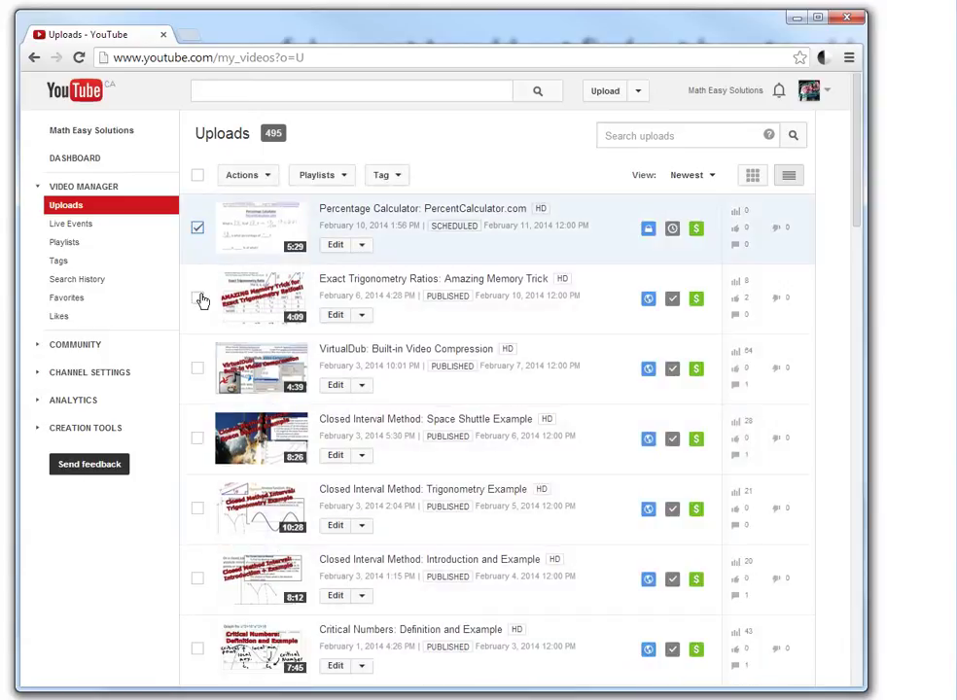
left_click(198, 299)
left_click(197, 178)
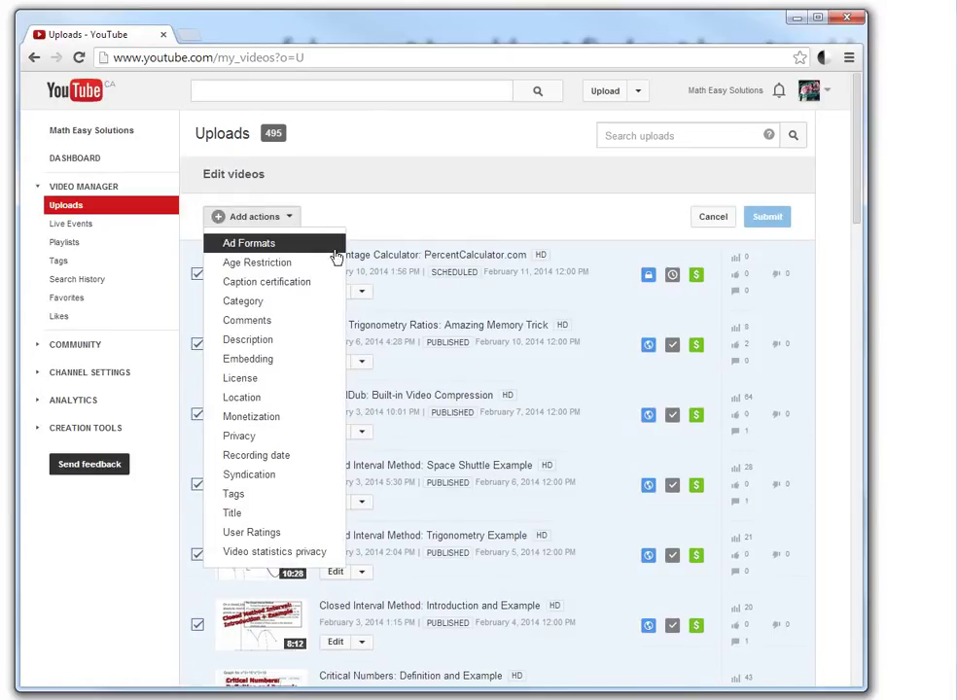
left_click(719, 218)
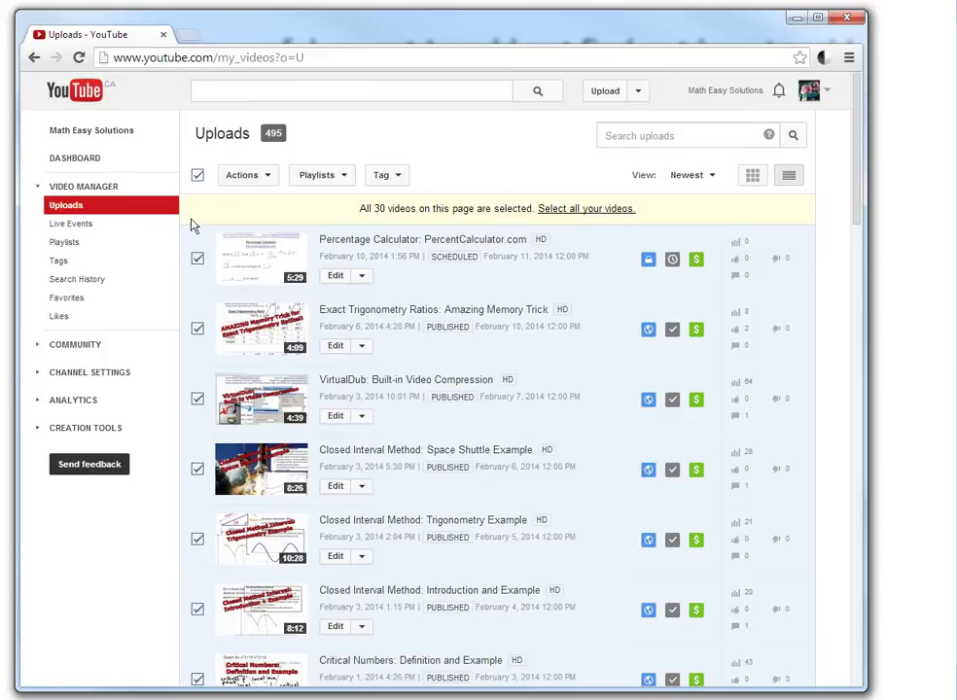
left_click(198, 261)
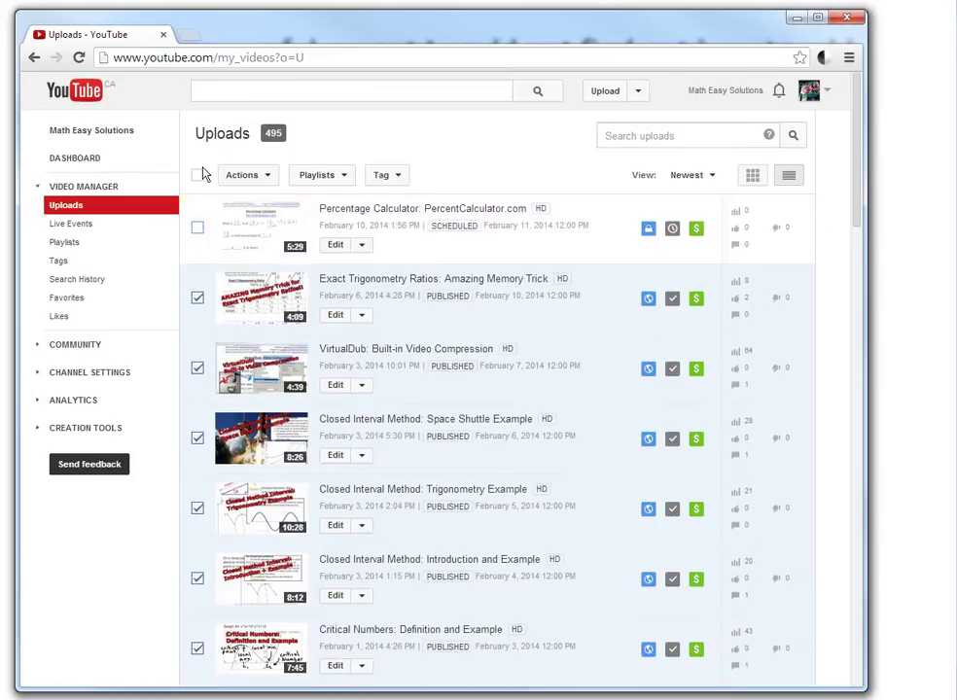
Tick only the Percentage Calculator video and show the bulk Actions list.
left_click(199, 183)
left_click(199, 183)
left_click(197, 227)
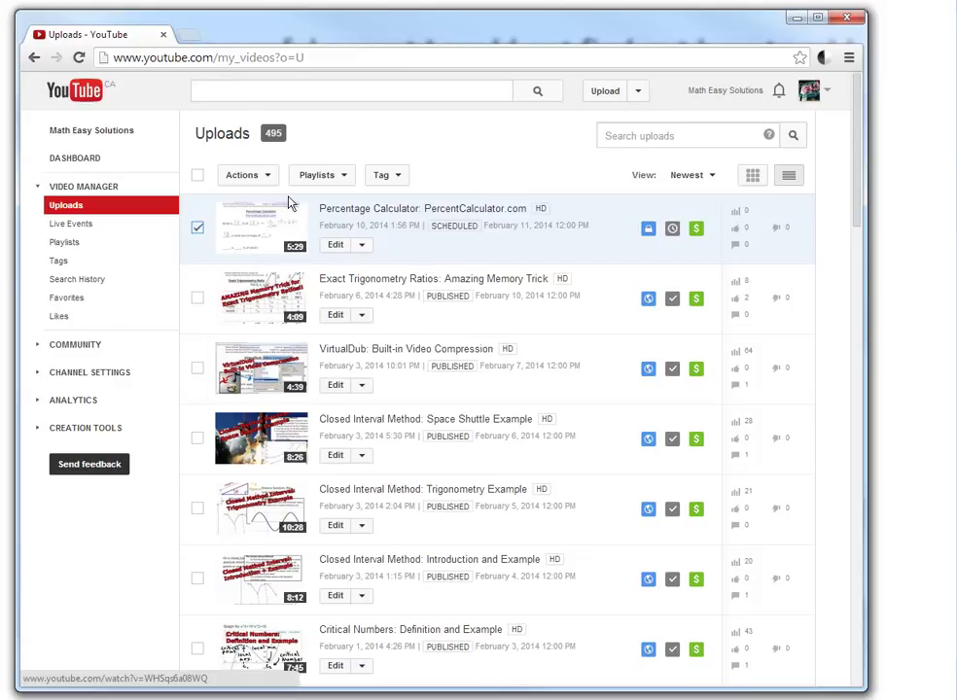
left_click(250, 179)
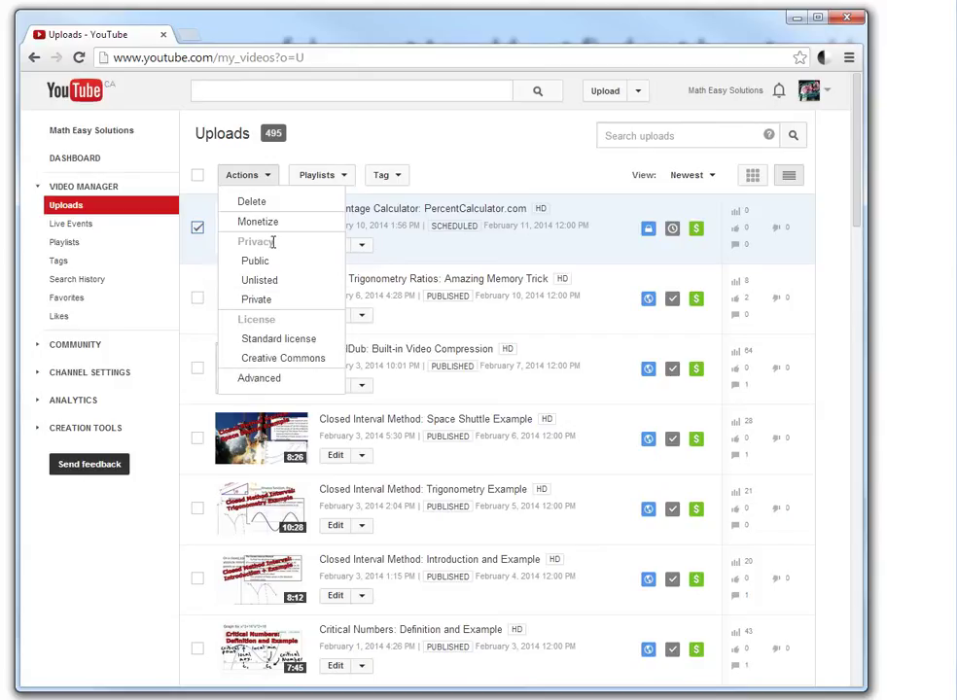
Start an Advanced bulk edit with a Description append action and enlarge its text box.
left_click(268, 380)
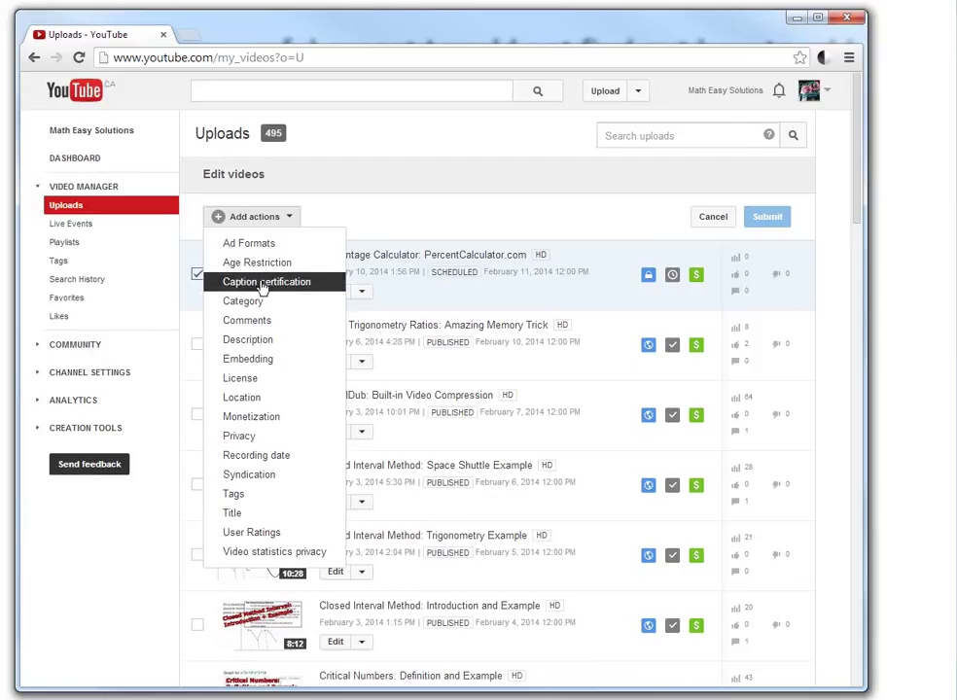
left_click(268, 342)
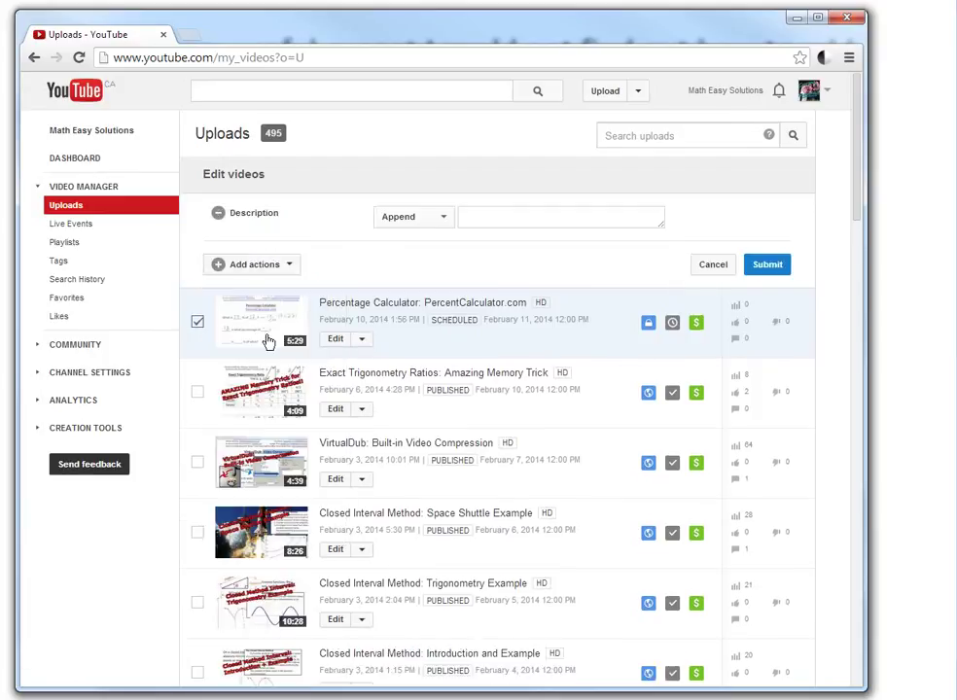
left_click(483, 220)
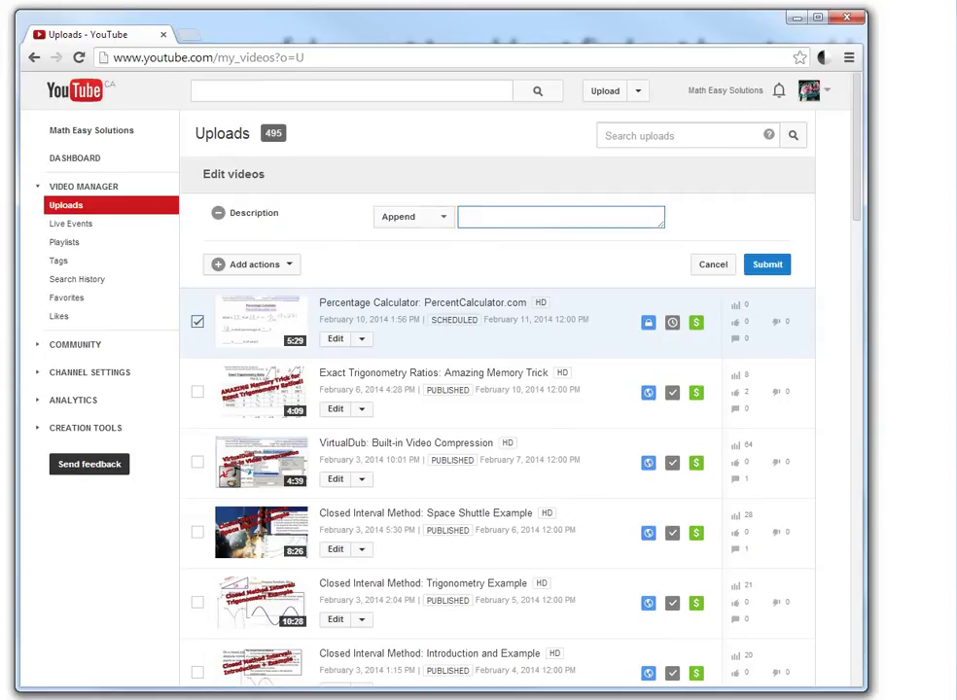
left_click_drag(662, 225, 664, 375)
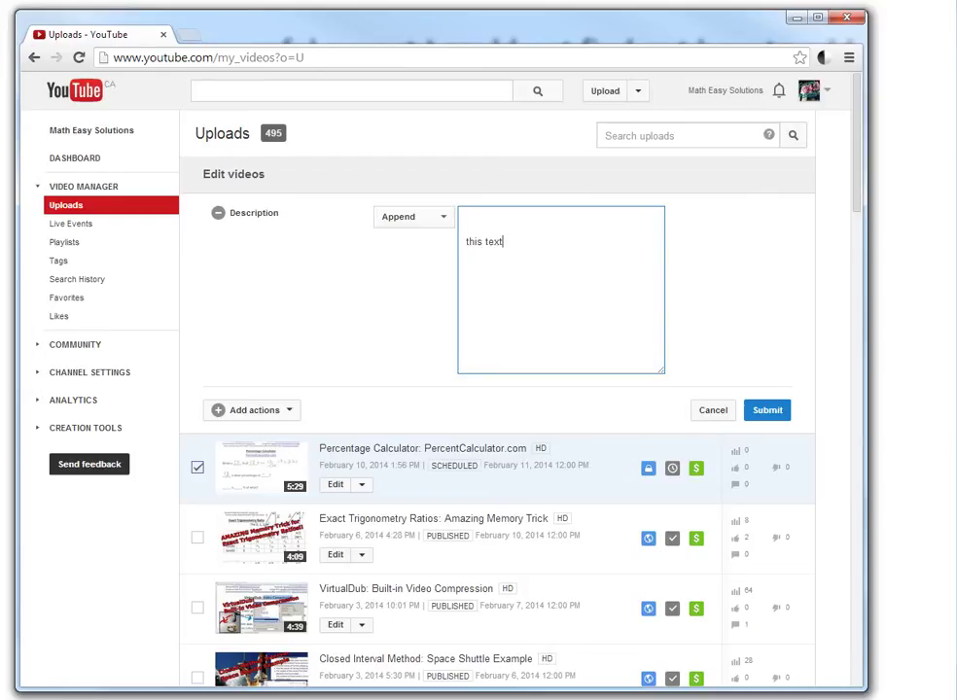
Enter 'this text i am appending' and the test lines below an empty first line, and submit.
type("am appending  ")
type("sdfklsdfl")
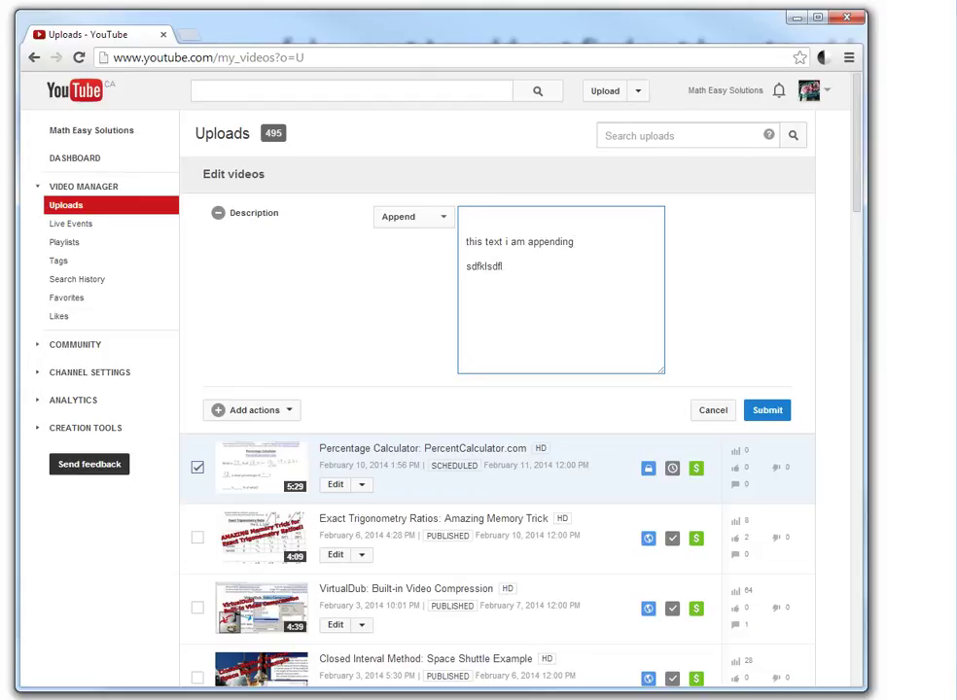
type("s")
key("Return")
left_click(497, 258)
left_click_drag(473, 209, 481, 230)
left_click(469, 230)
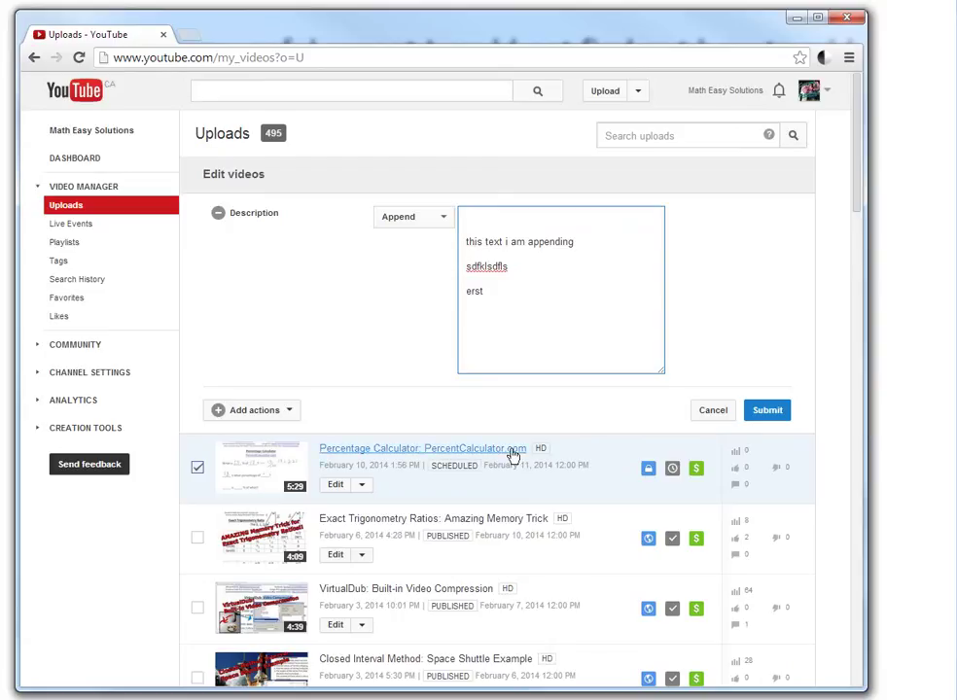
left_click(756, 412)
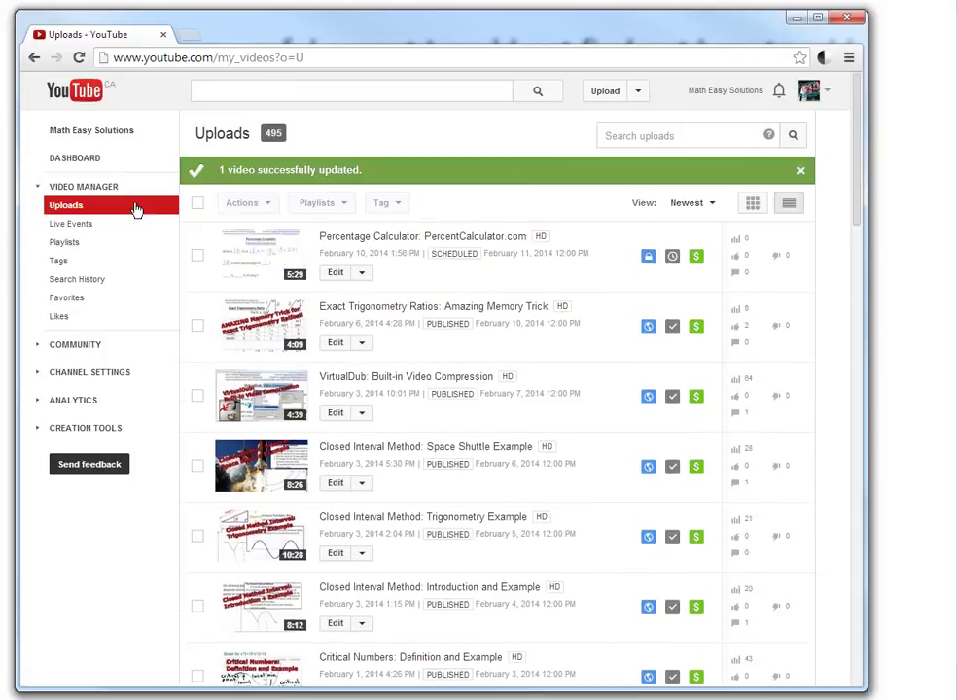
Open the Percentage Calculator edit page in a new tab and enlarge its Description box.
right_click(337, 274)
left_click(362, 285)
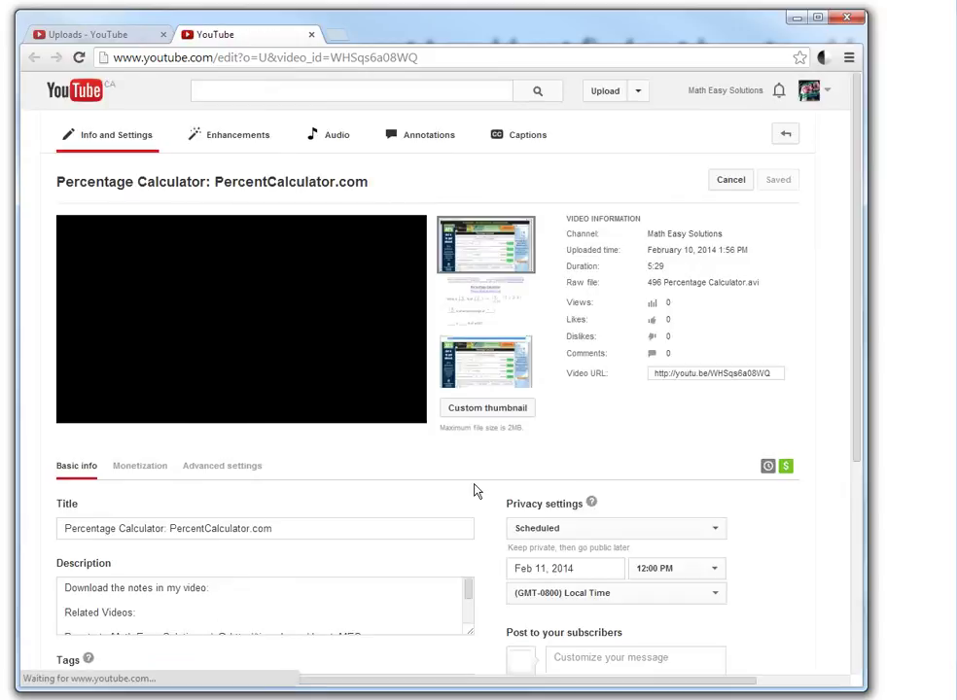
scroll(474, 495, "down", 3)
scroll(384, 358, "down", 3)
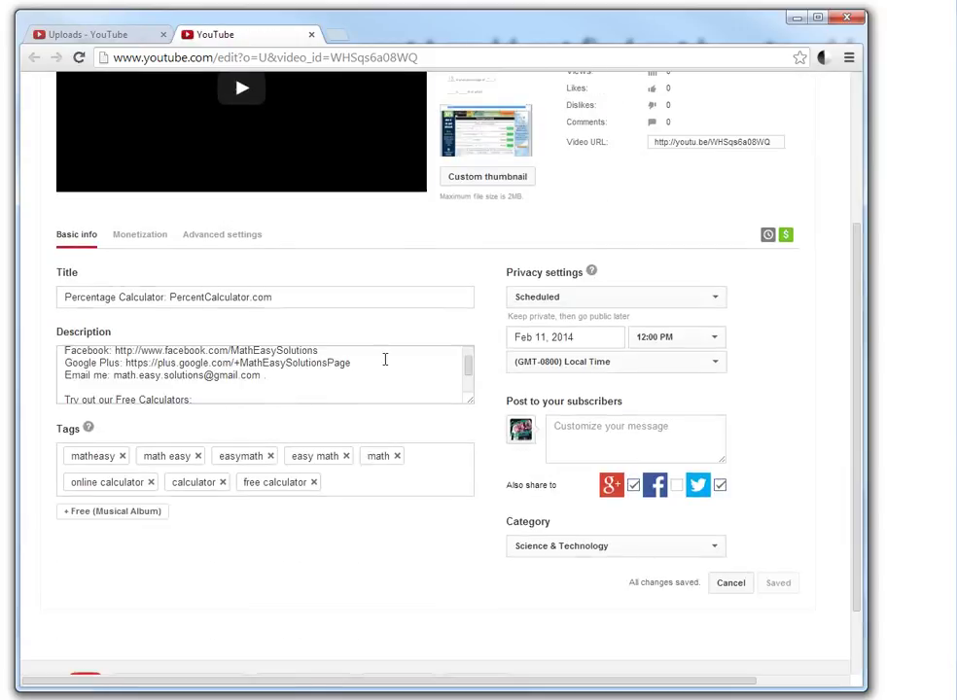
left_click_drag(471, 402, 465, 669)
scroll(248, 479, "down", 2)
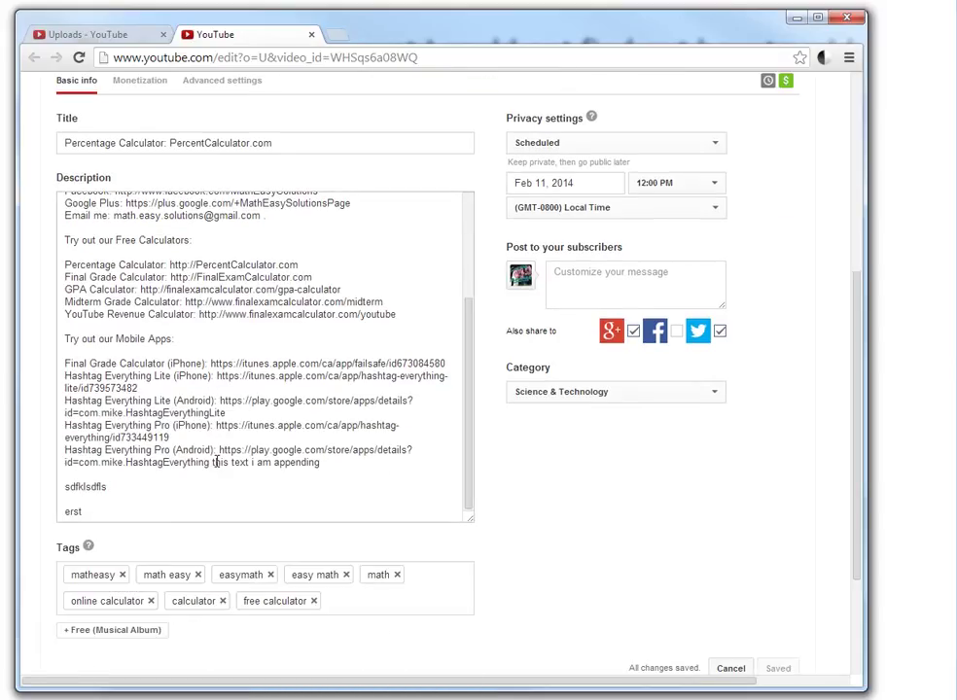
scroll(163, 379, "up", 2)
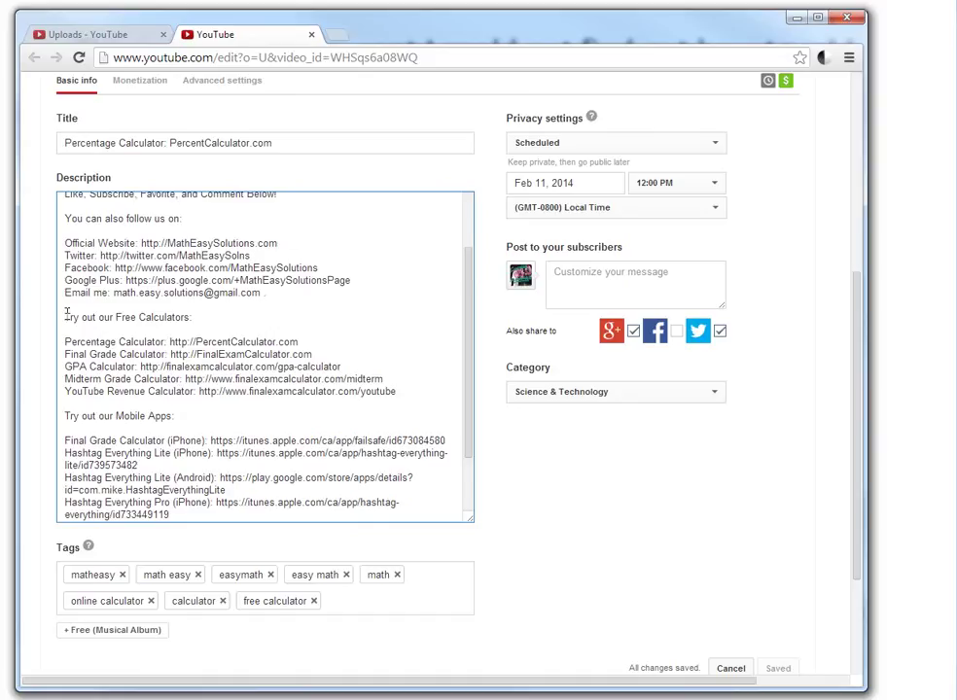
Inspect the description's end, where the appended text ran onto the last line.
left_click_drag(66, 311, 393, 392)
left_click(384, 405)
scroll(170, 328, "down", 1)
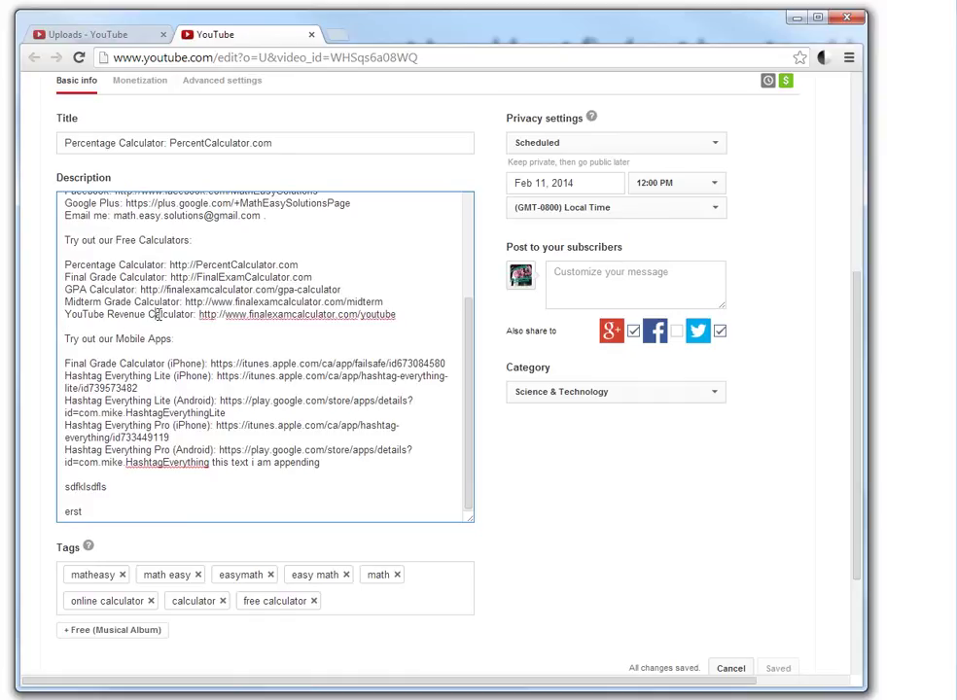
scroll(317, 336, "down", 3)
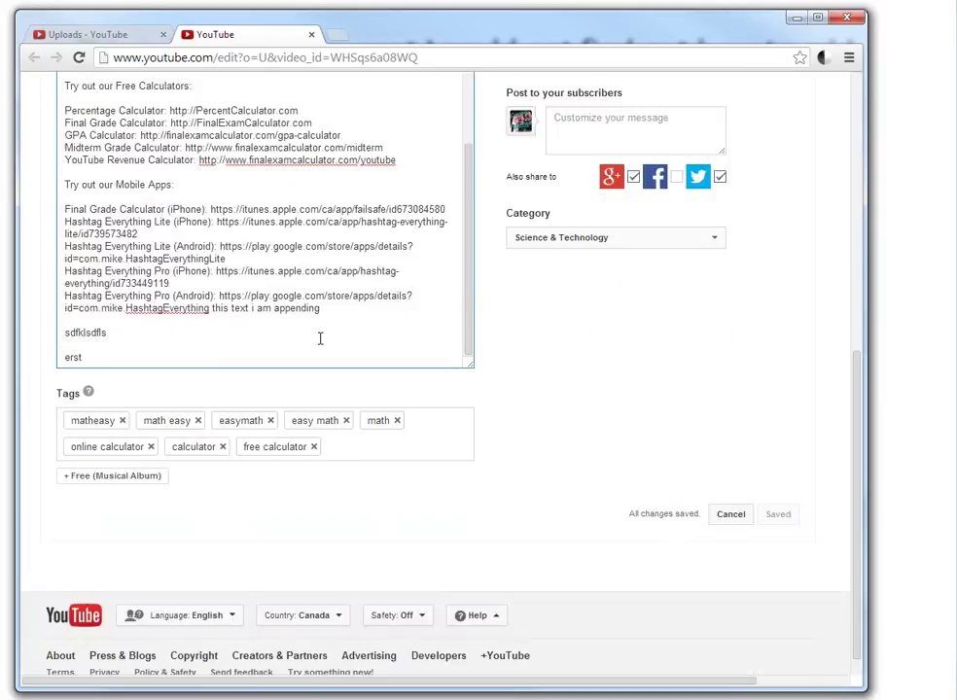
left_click(149, 160)
left_click(73, 322)
Tick the Percentage Calculator video, then select the appended lines on its edit page.
left_click(84, 35)
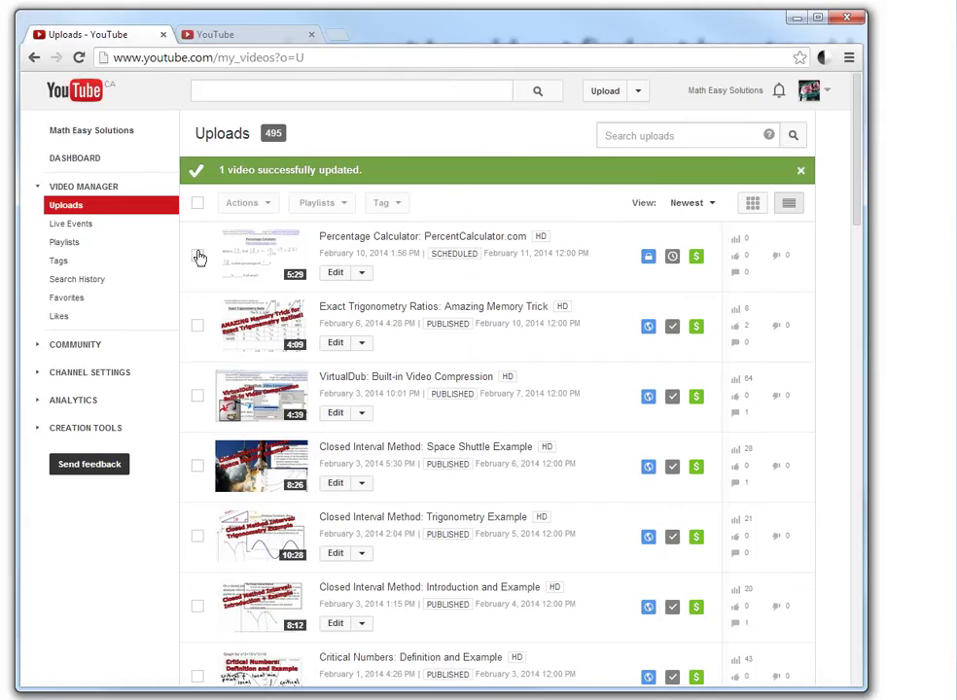
left_click(198, 257)
left_click(220, 34)
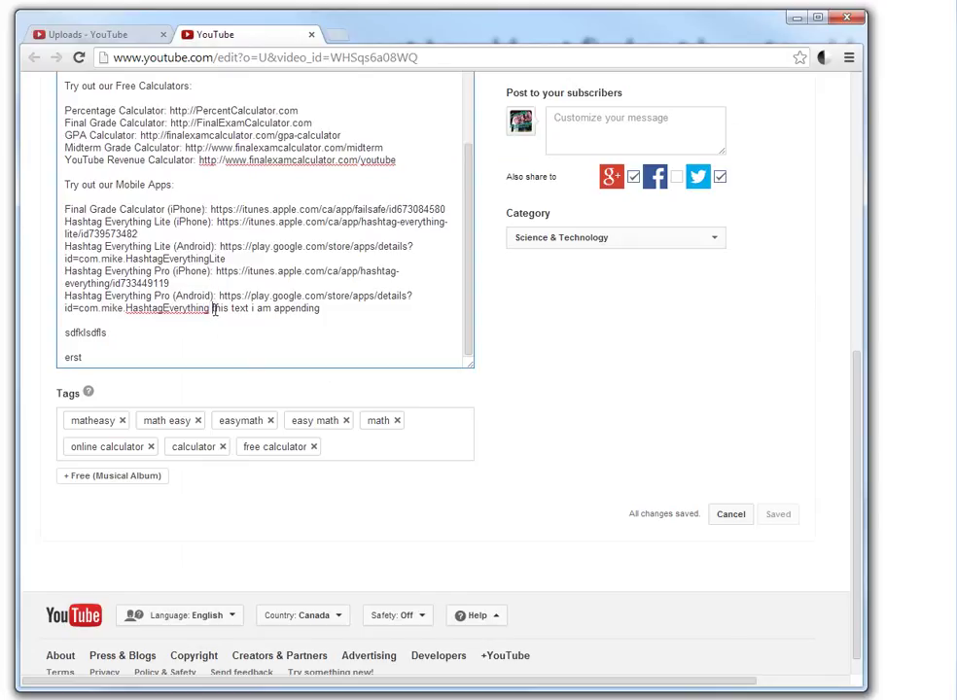
left_click_drag(214, 308, 219, 382)
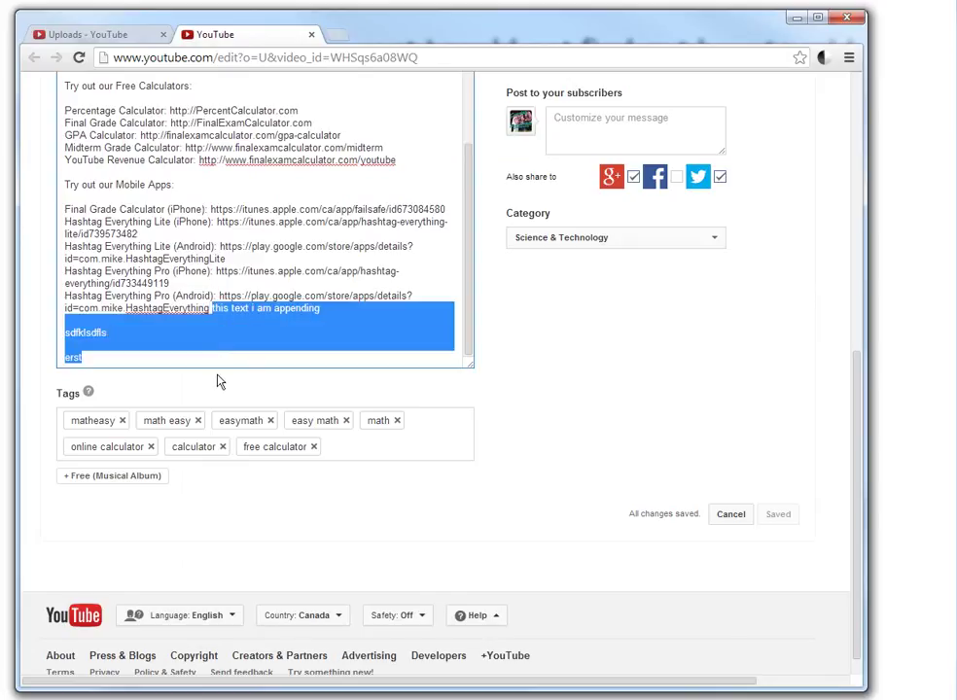
left_click_drag(208, 306, 105, 219)
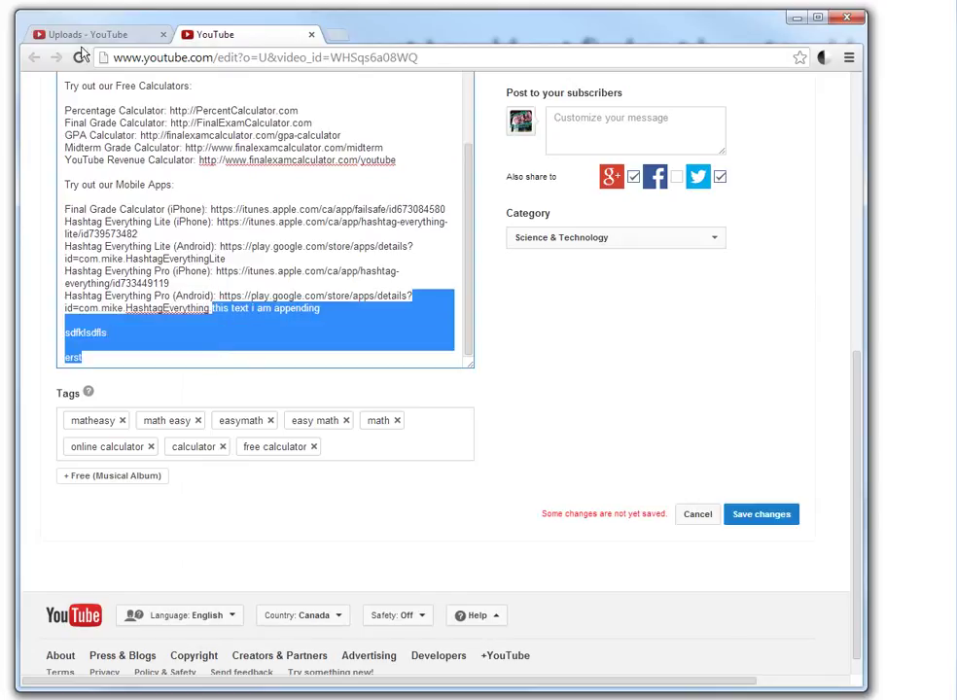
Discard the edit page's unsaved changes and start an Advanced bulk edit from Uploads.
left_click(696, 516)
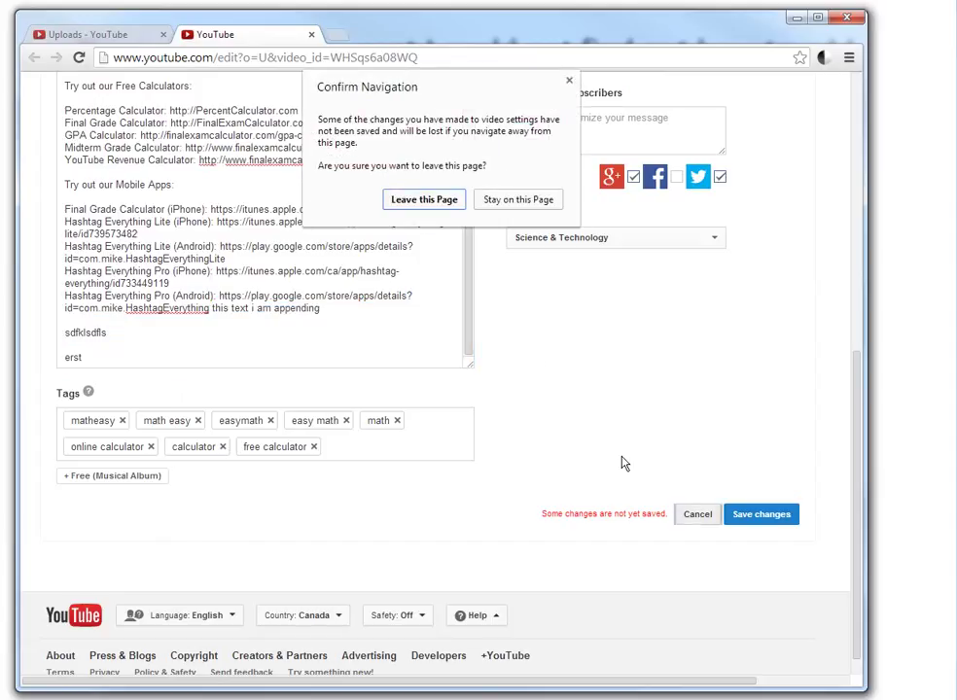
left_click(518, 200)
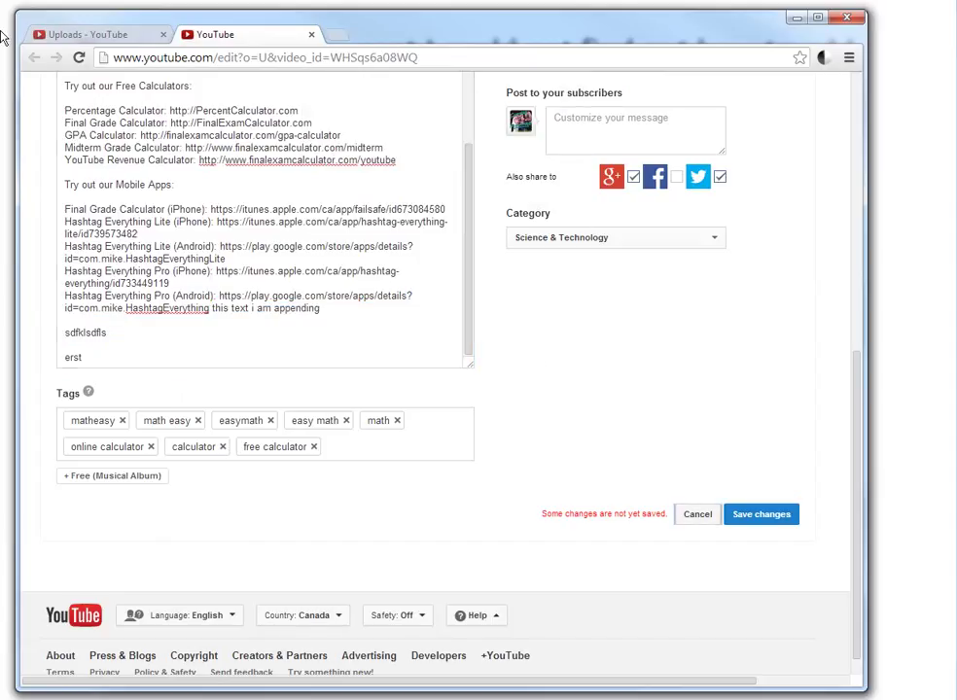
left_click(85, 34)
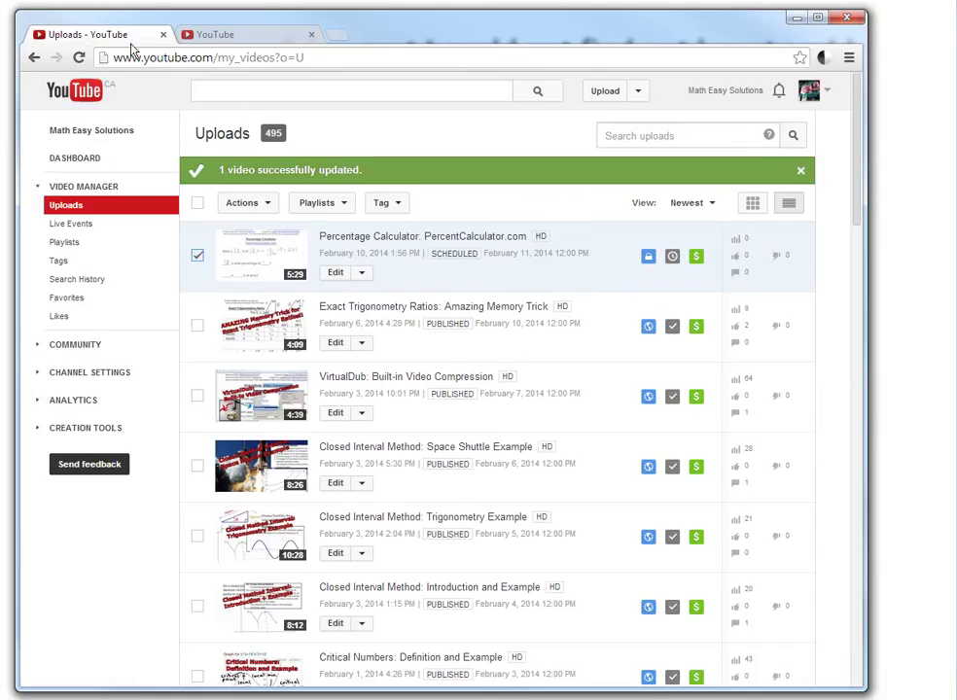
left_click(265, 205)
left_click(255, 409)
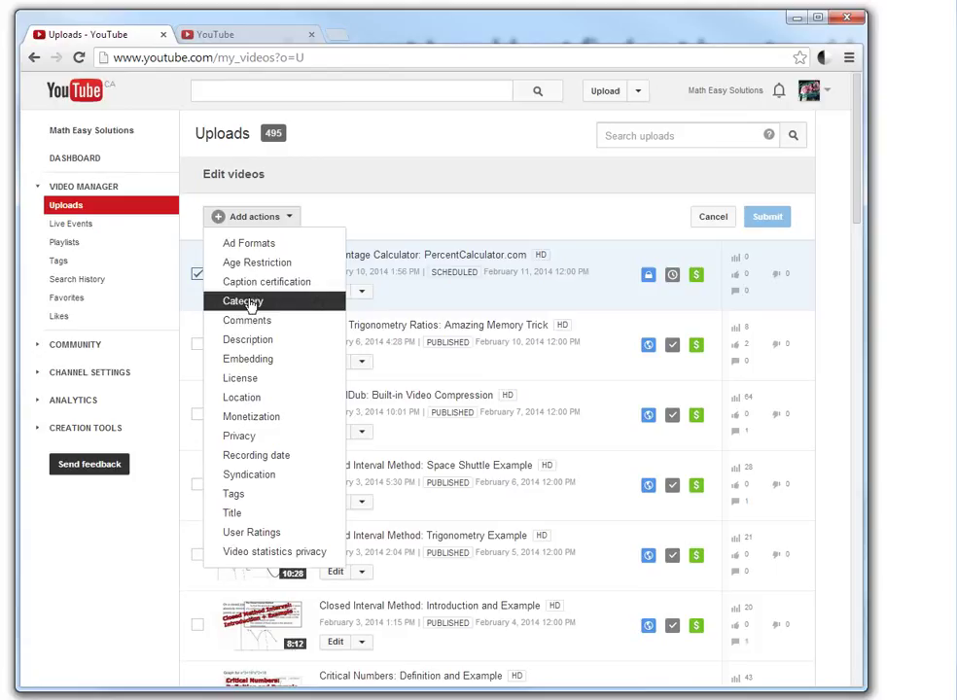
Submit a Description bulk action set to Remove the appended lines ending with 'erst'.
left_click(247, 341)
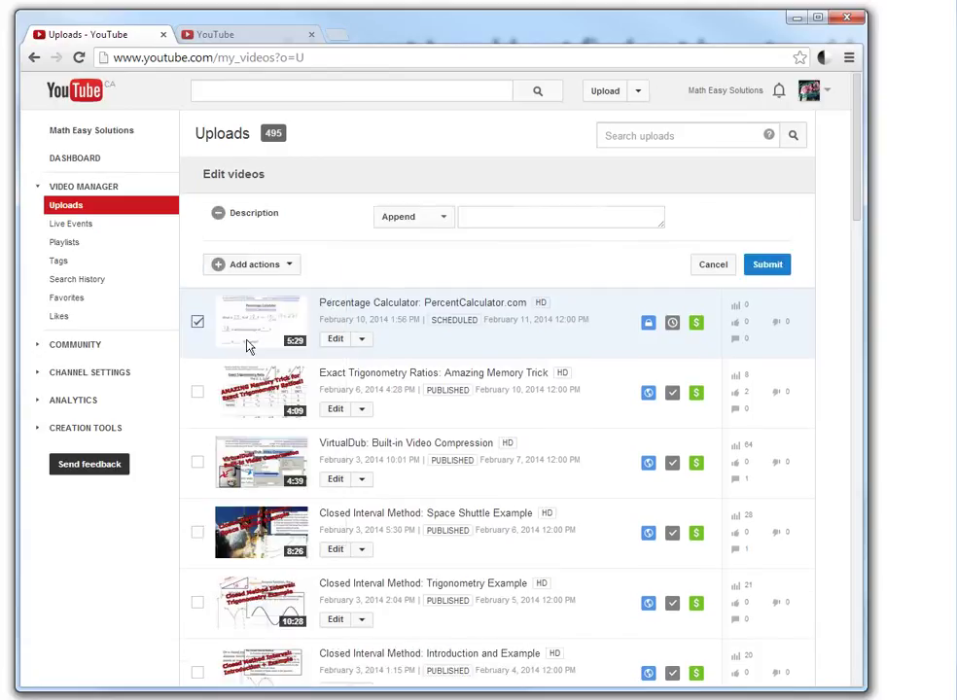
left_click(433, 221)
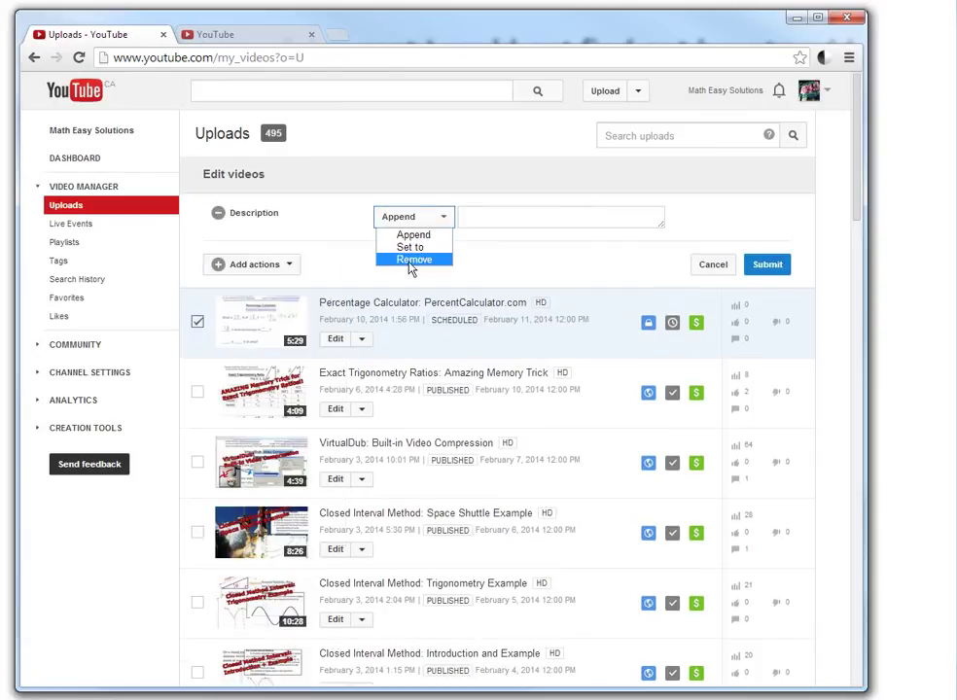
left_click(415, 259)
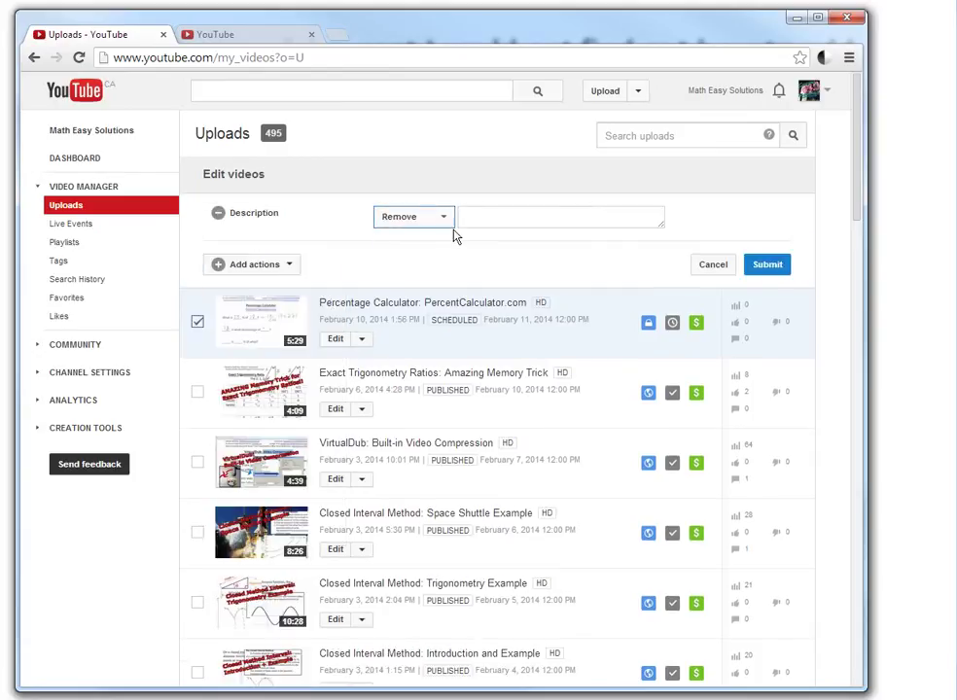
left_click(475, 220)
type("erst")
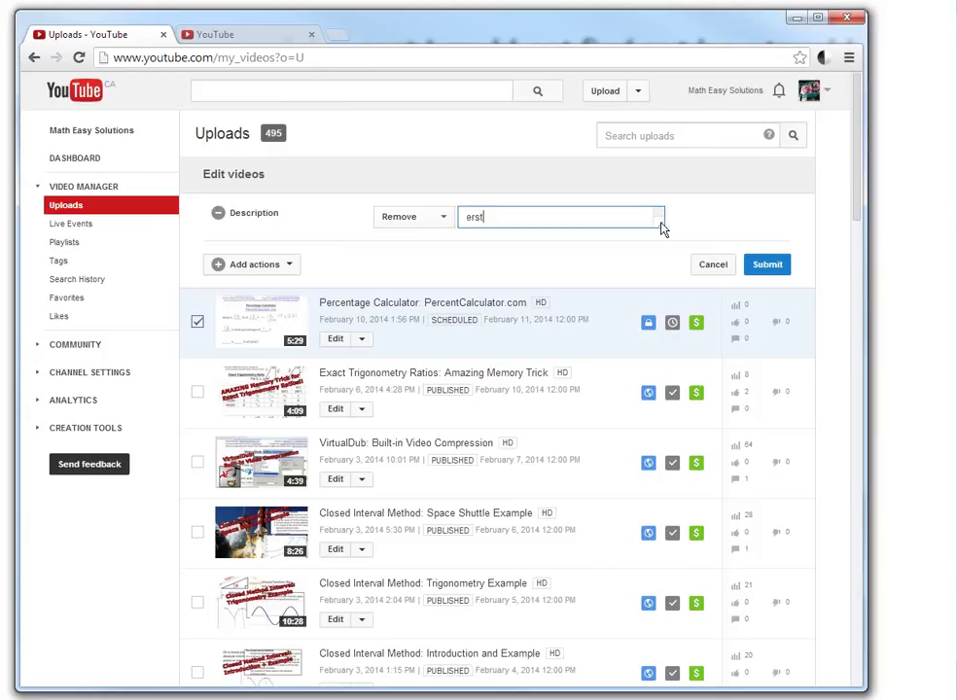
left_click_drag(663, 227, 670, 438)
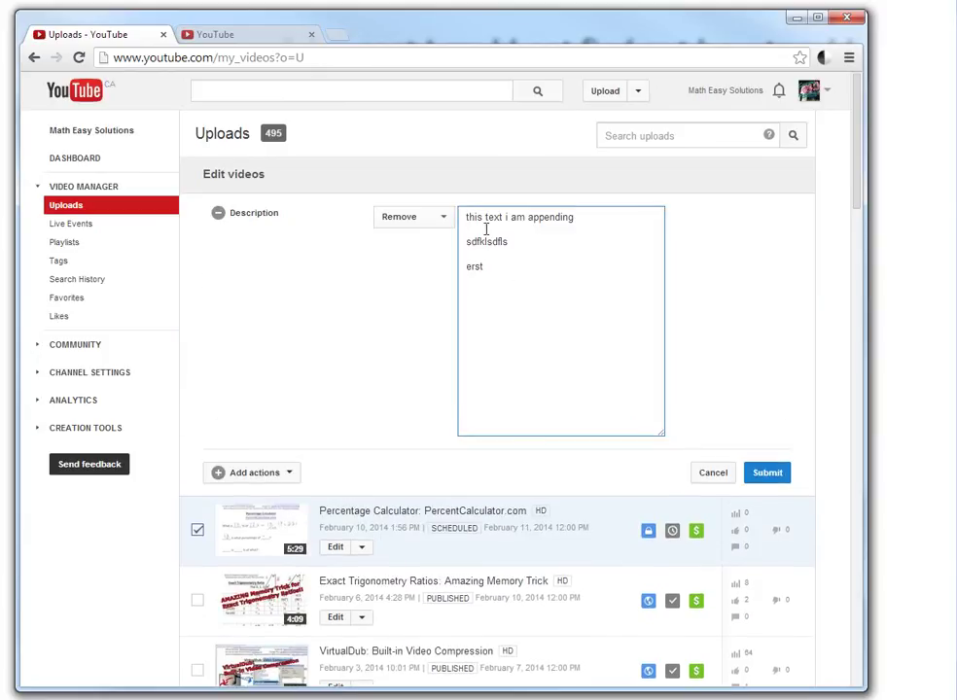
left_click(769, 473)
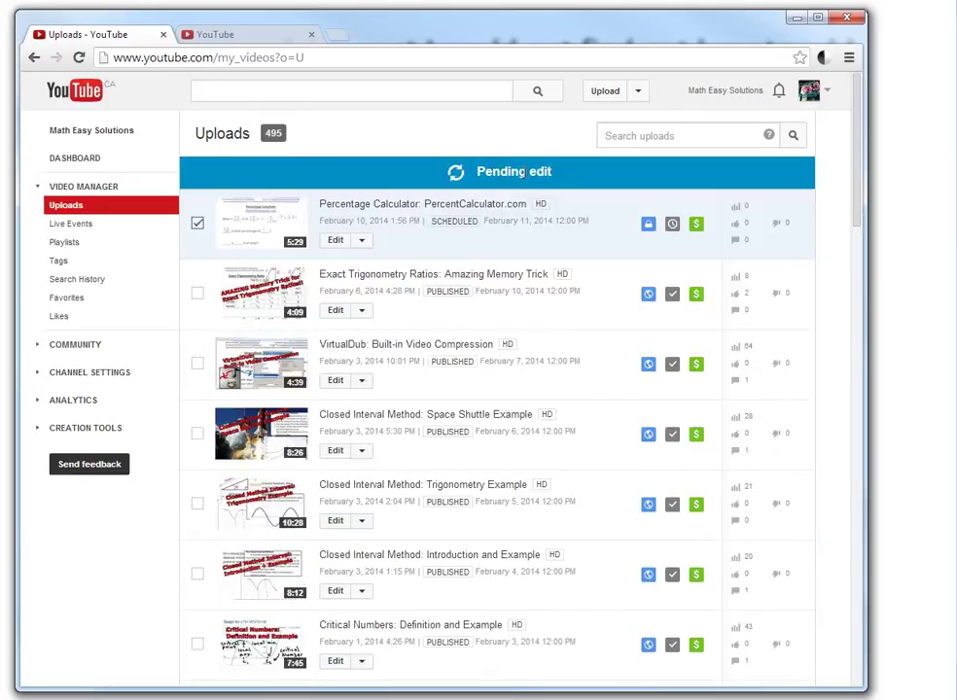
Reload the edit page and confirm the description now ends at the HashtagEverything link.
left_click(216, 35)
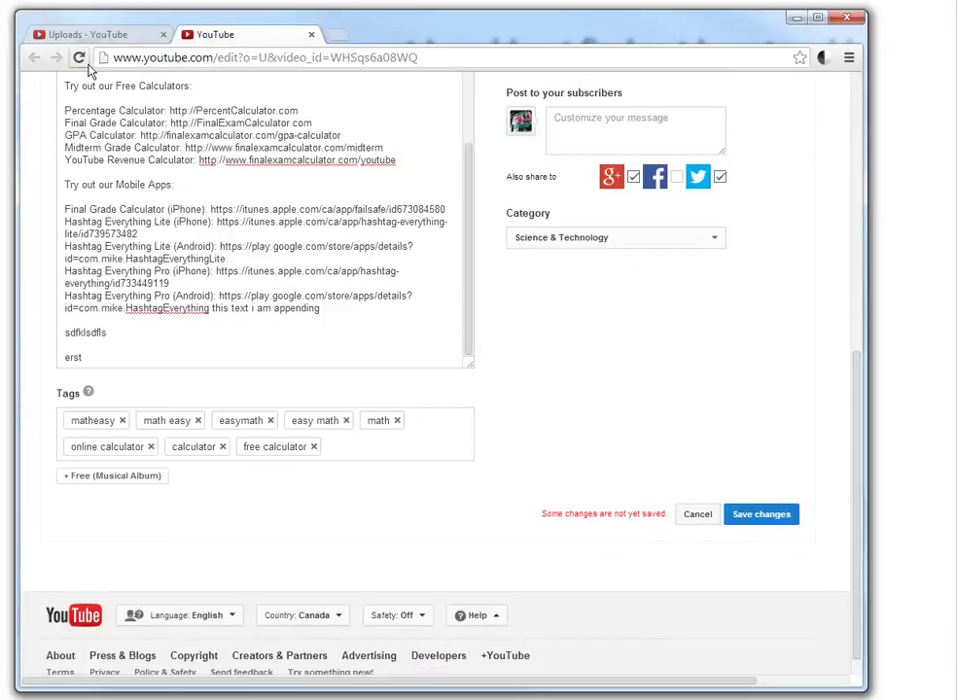
left_click(81, 58)
left_click(465, 202)
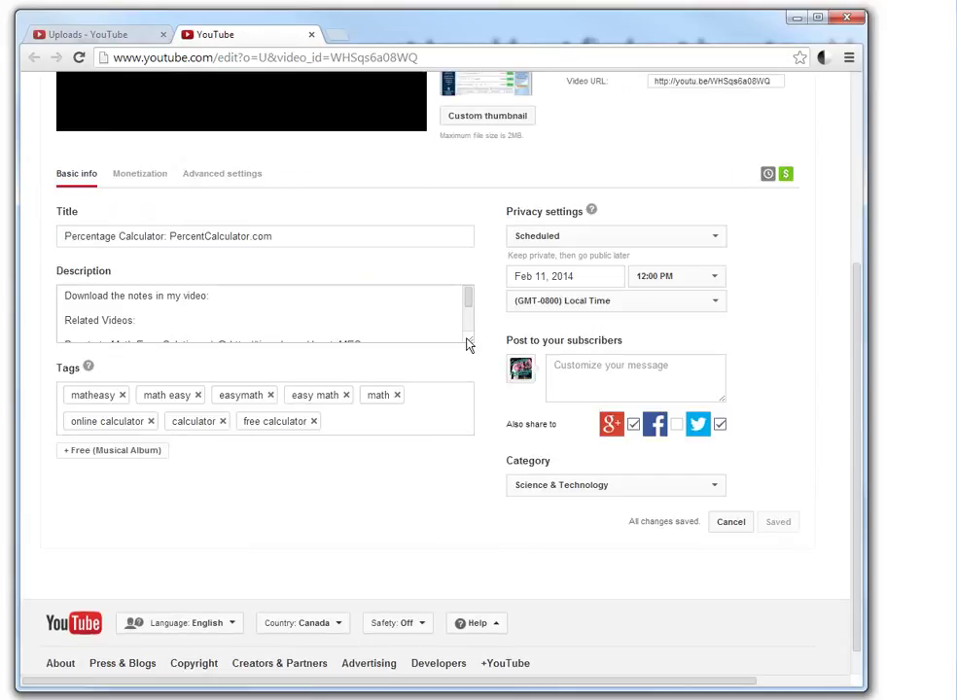
left_click_drag(466, 344, 466, 562)
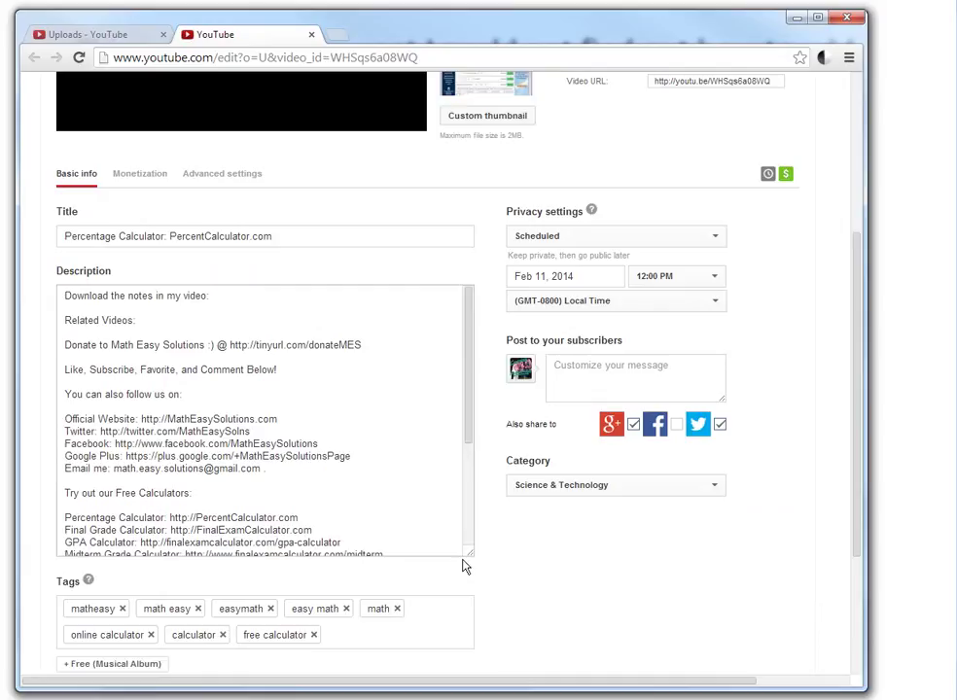
scroll(314, 479, "down", 5)
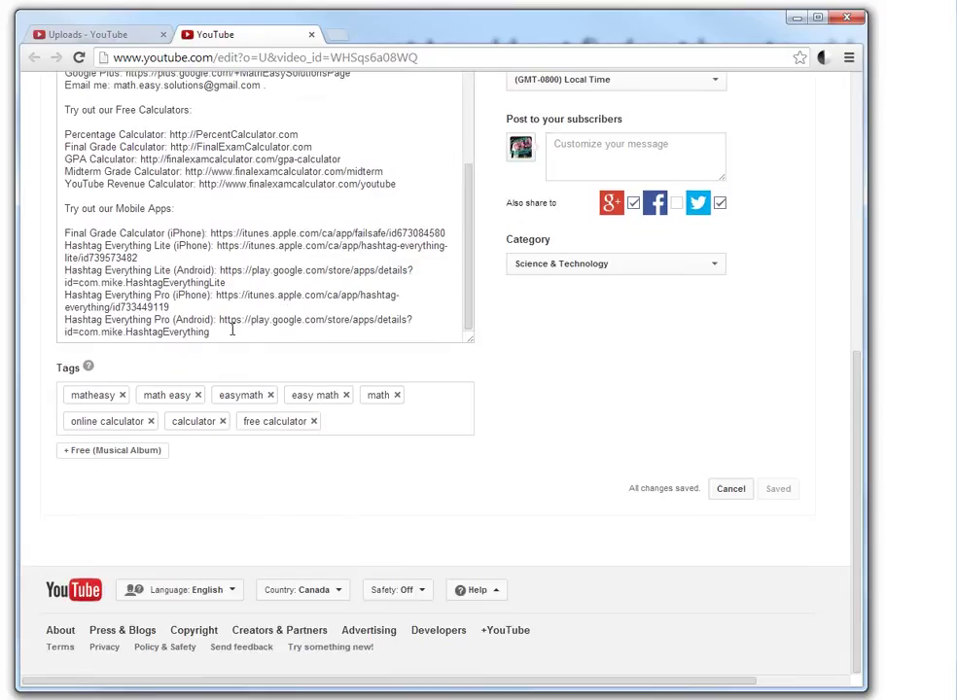
left_click_drag(473, 338, 471, 430)
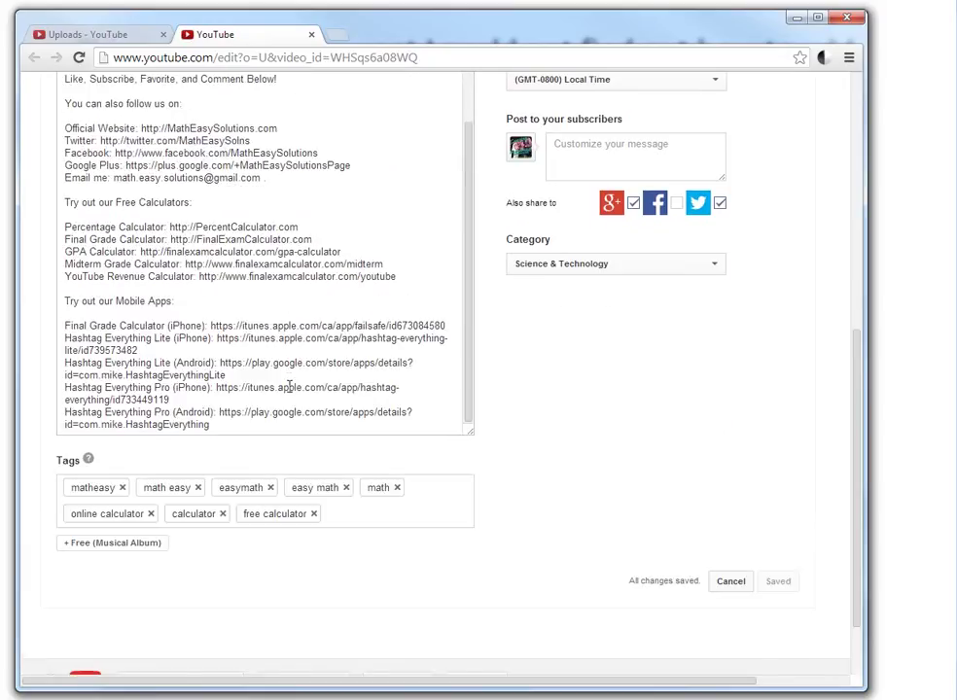
scroll(272, 340, "down", 2)
scroll(257, 304, "up", 4)
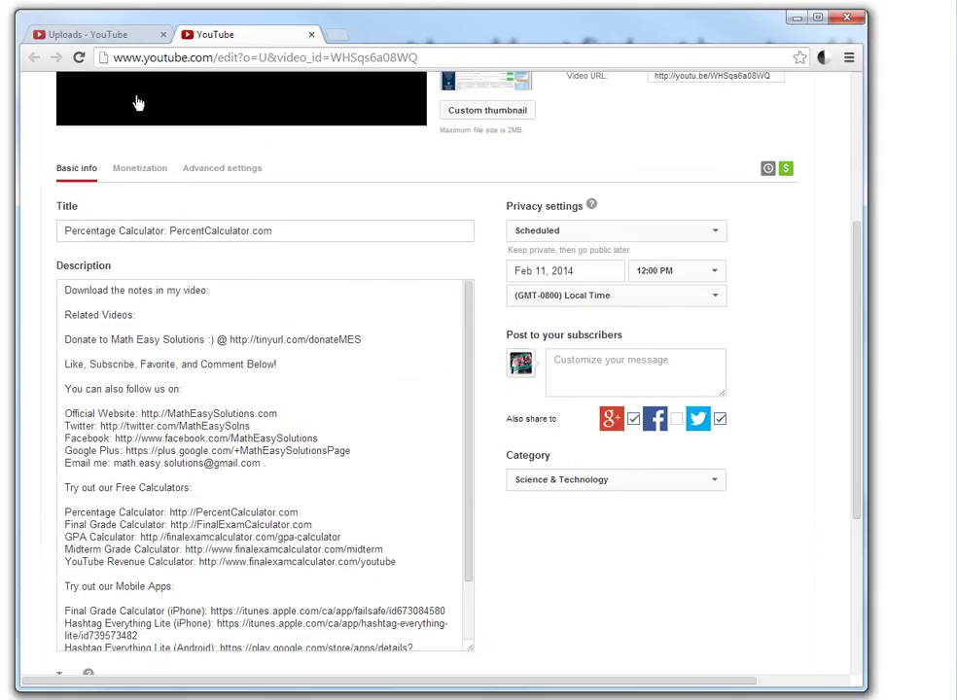
Tick the Percentage Calculator video and add an Advanced bulk Description append action.
left_click(97, 35)
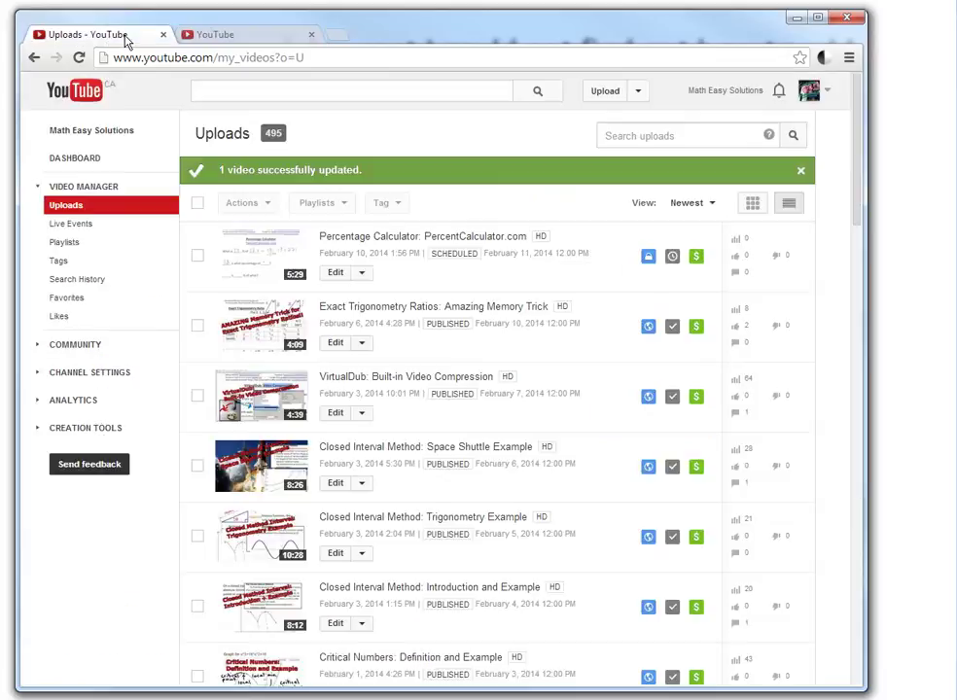
left_click(197, 255)
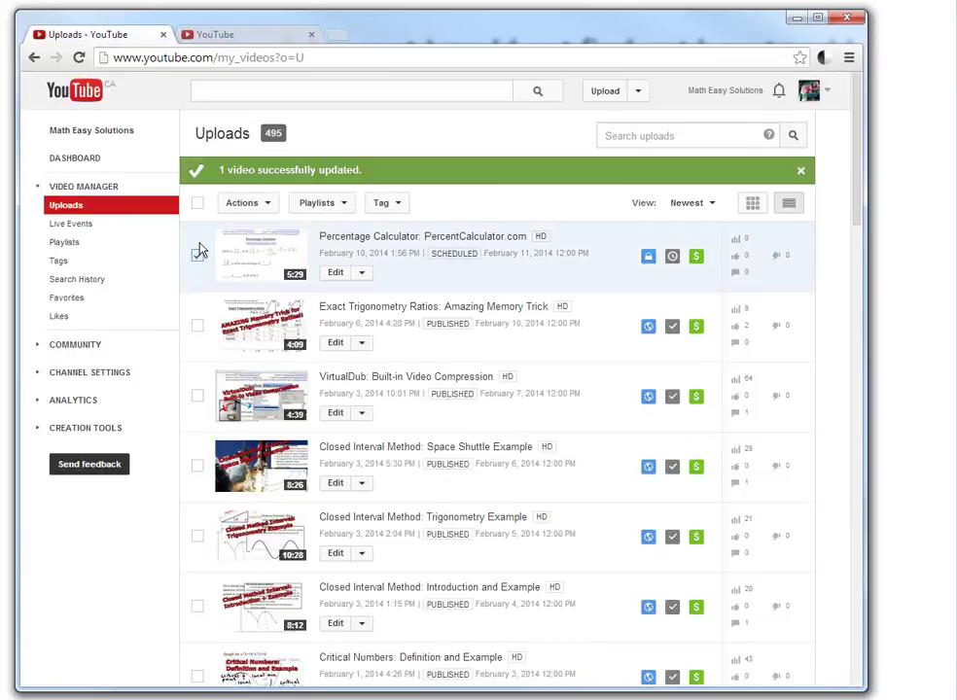
left_click(270, 206)
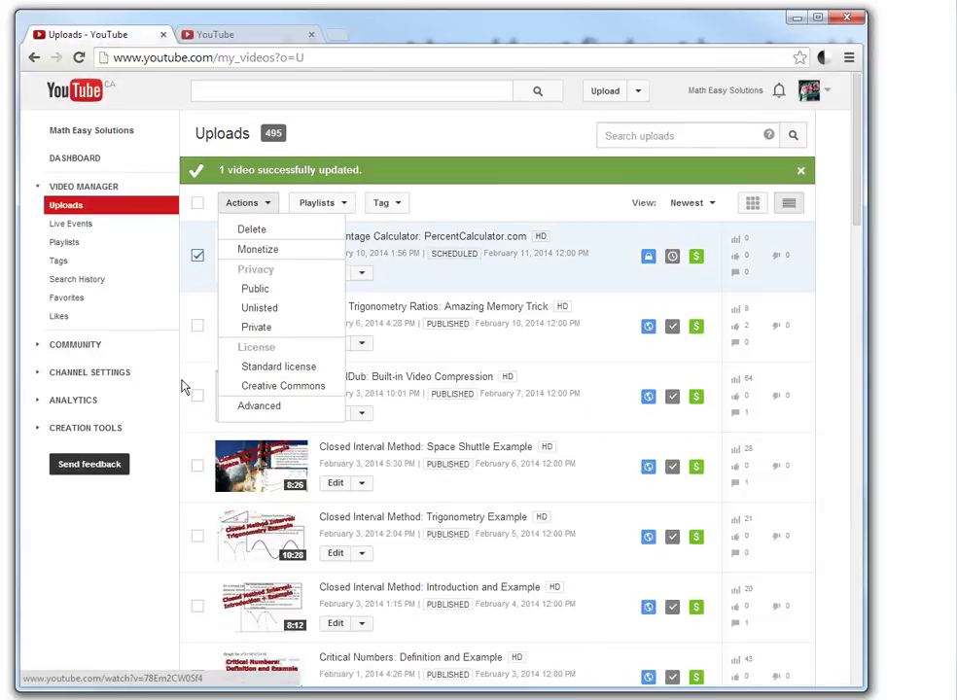
left_click(245, 404)
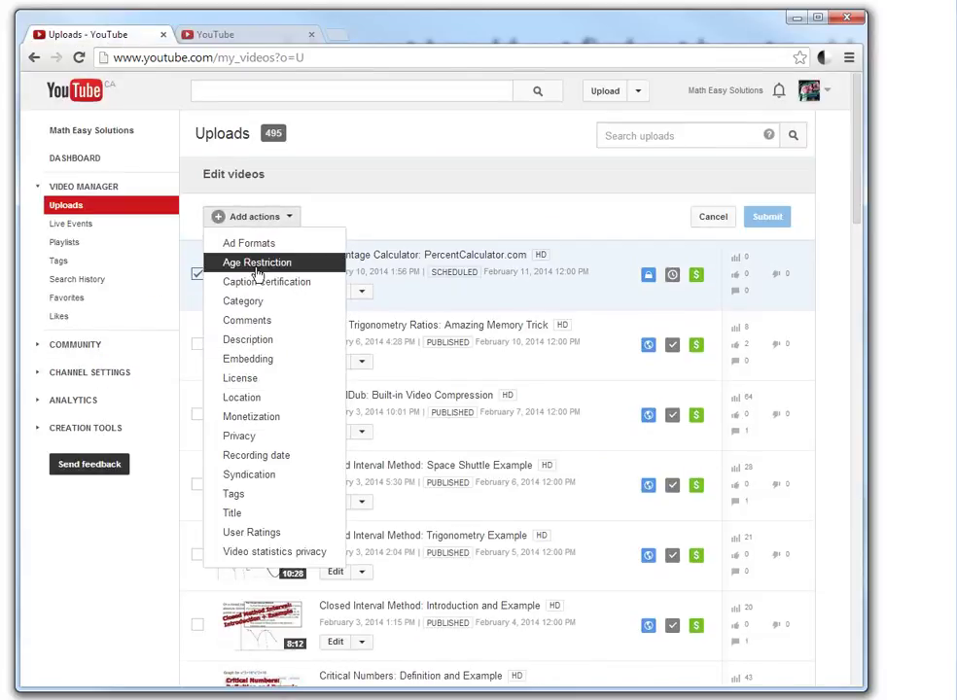
left_click(246, 342)
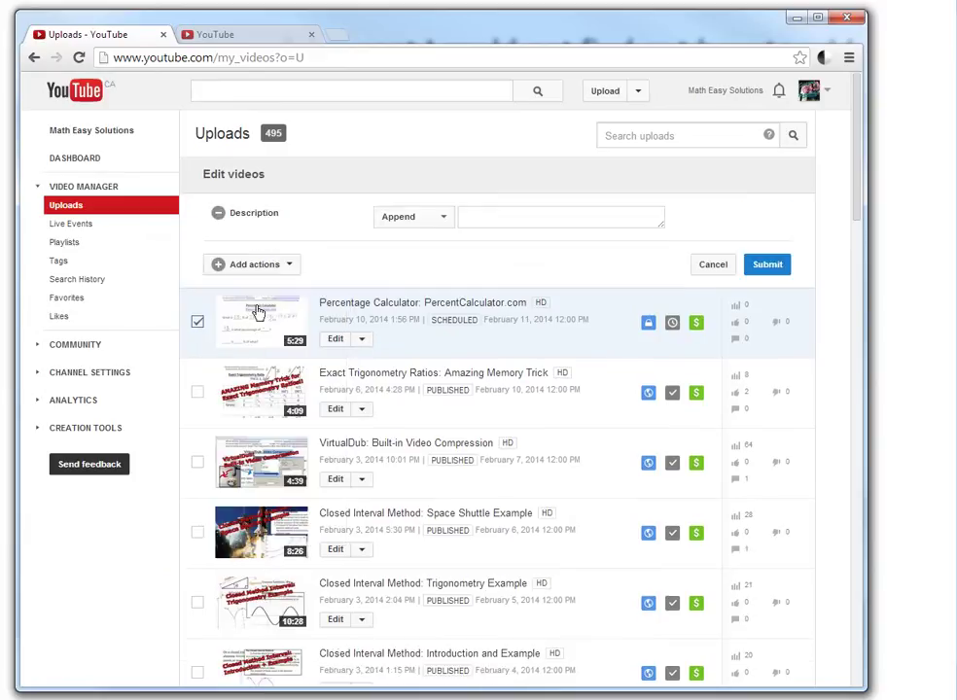
Append a lone period line, then 'this text i am appending', 'sdfklsdfls' and 'erst', and submit.
left_click(658, 222)
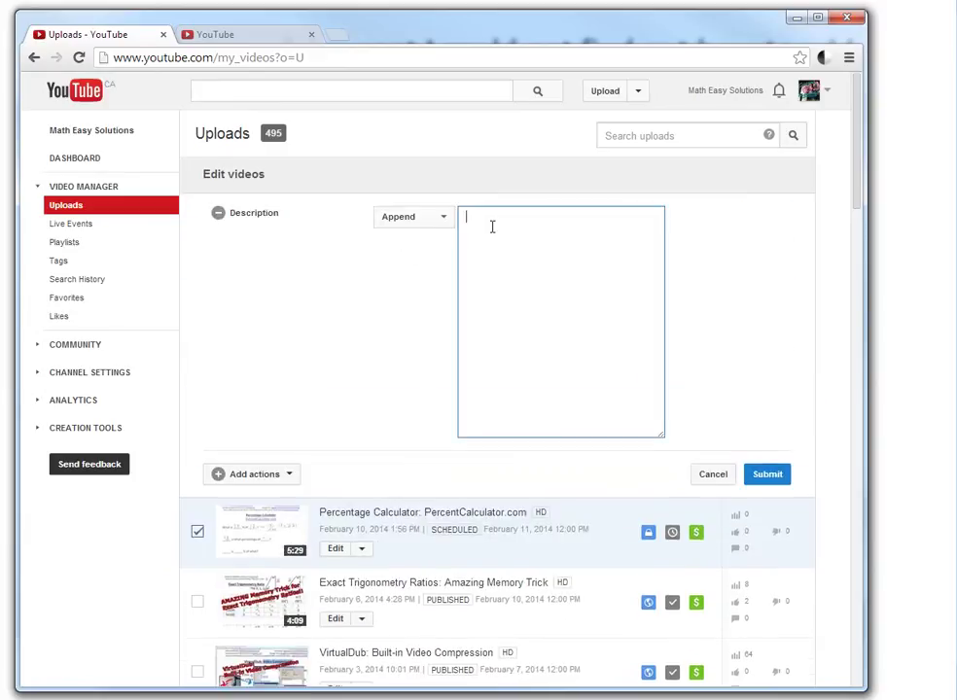
type("this text i am appending")
key("Return")
key("Return")
type("sdfklsdfls")
key("Return")
key("Return")
type("erst")
left_click(466, 216)
key("Return")
key("Return")
left_click(493, 257)
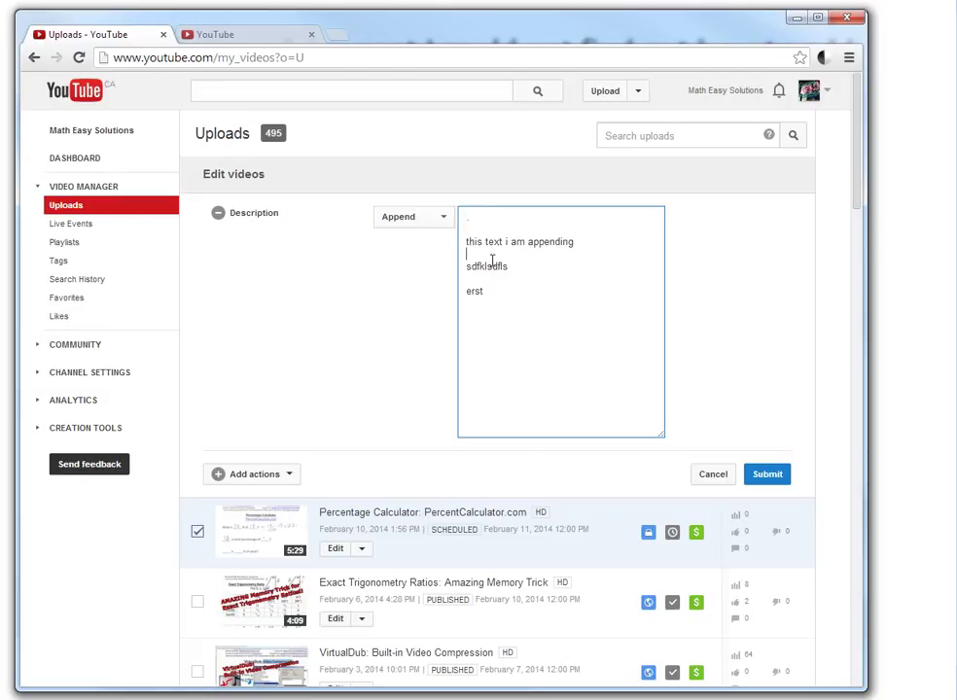
left_click(767, 477)
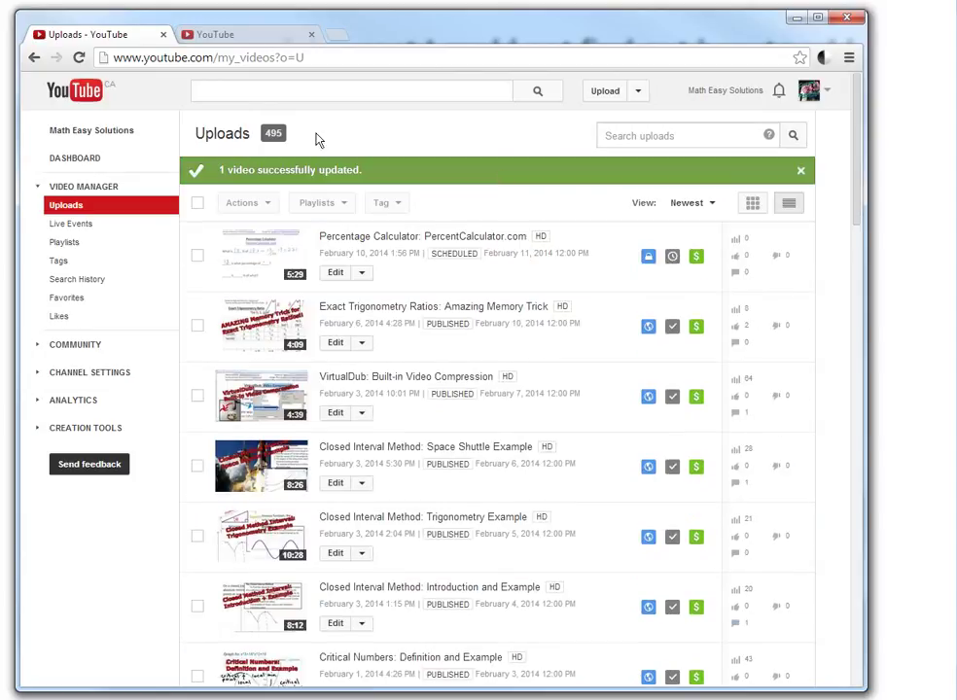
Reload the edit page and select the three test lines below the HashtagEverything link.
left_click(244, 36)
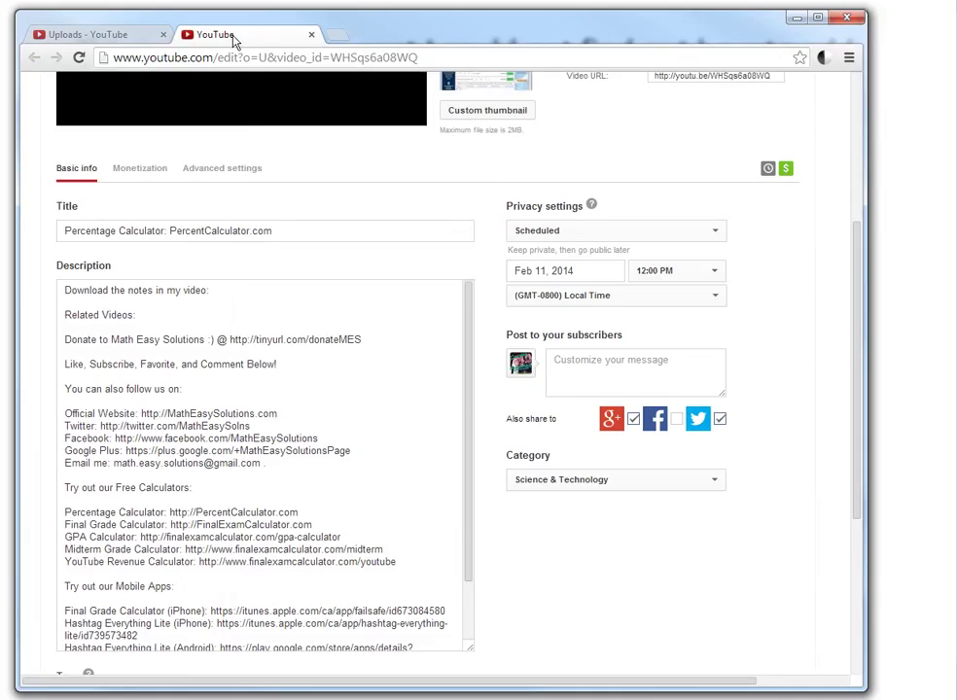
left_click(78, 58)
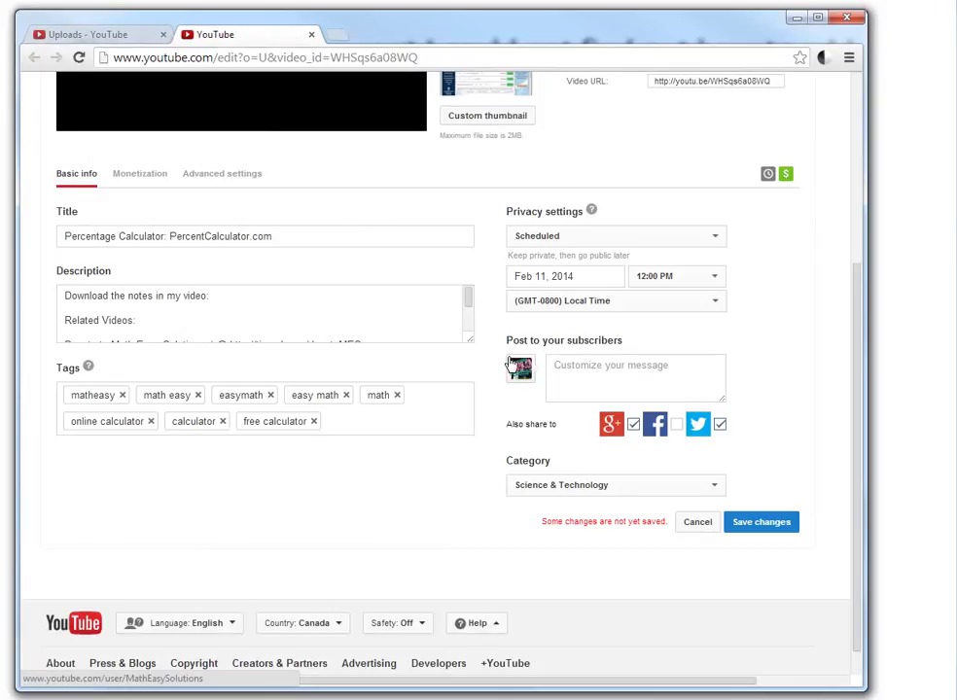
left_click_drag(465, 345, 468, 584)
scroll(242, 346, "down", 3)
scroll(242, 346, "down", 5)
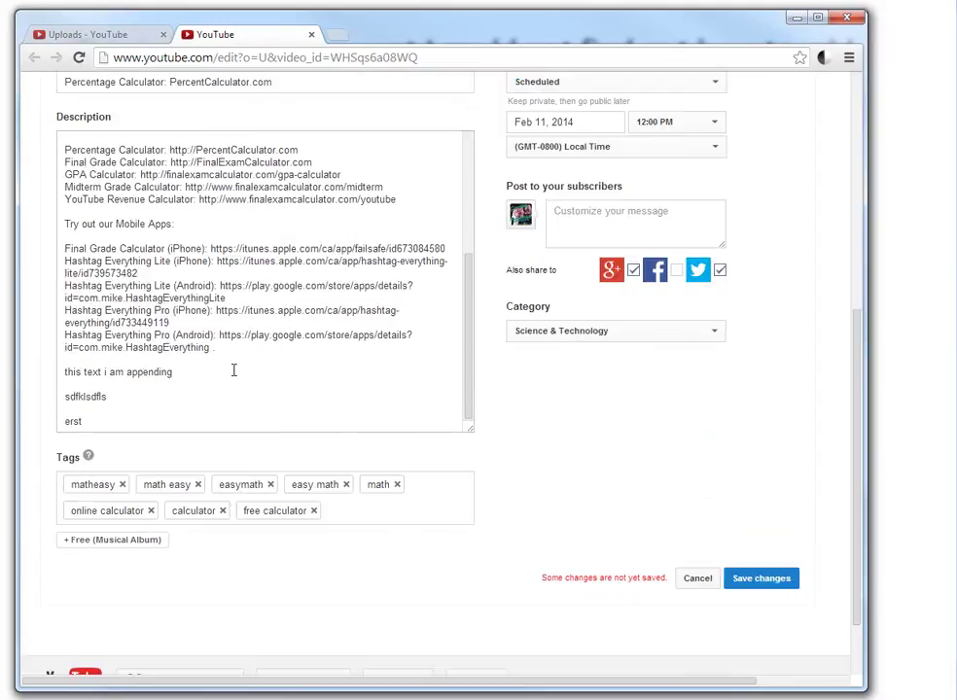
left_click(216, 353)
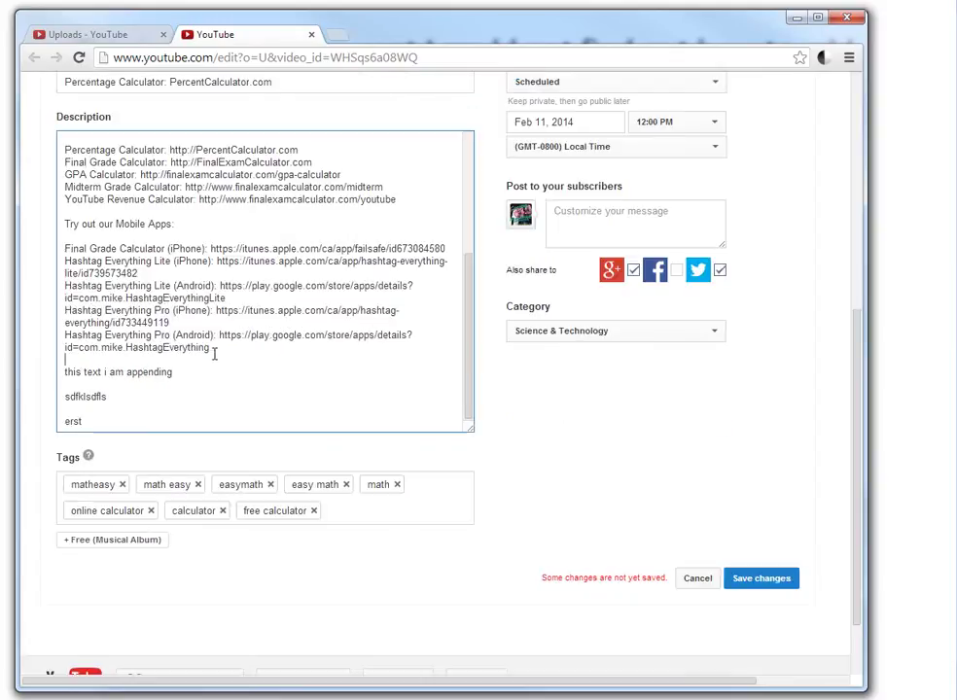
key("shift+Left")
left_click(111, 361)
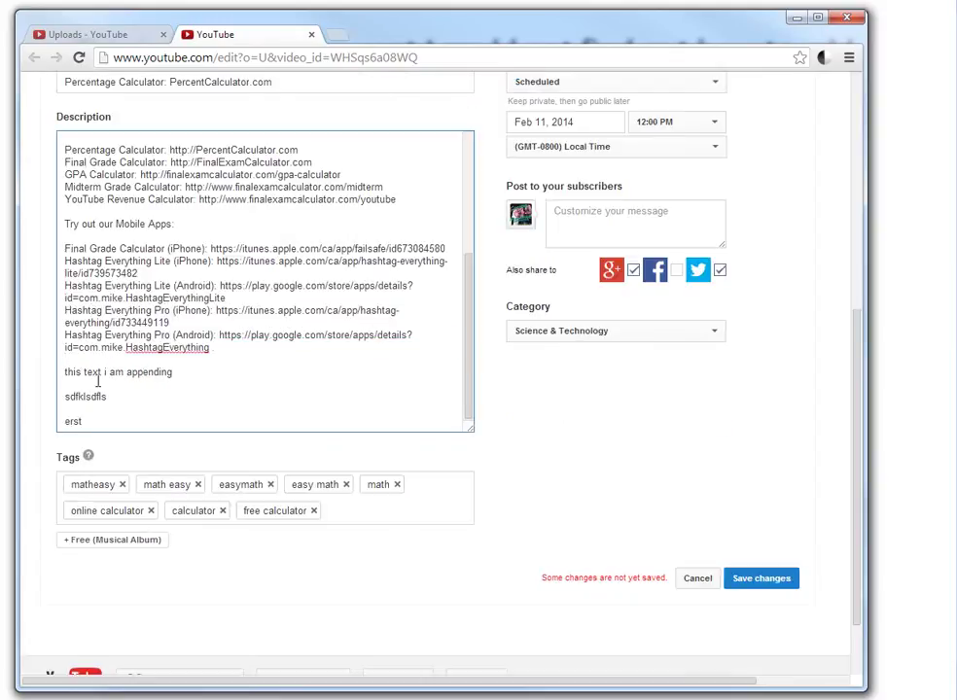
left_click_drag(61, 425, 52, 367)
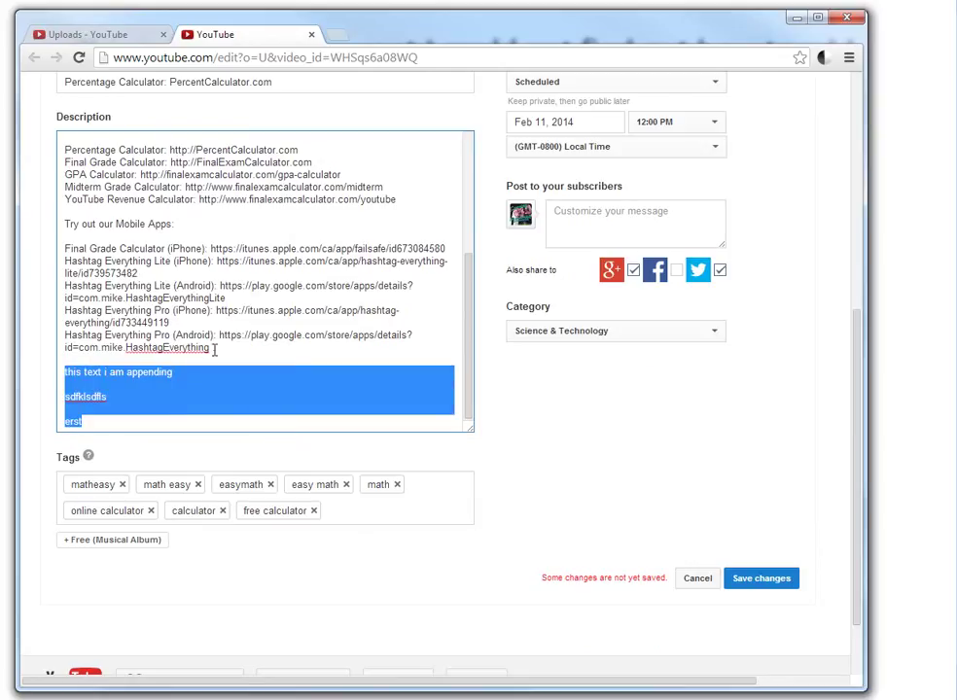
Delete the selected appended test lines from the description.
scroll(214, 350, "up", 3)
scroll(215, 347, "down", 2)
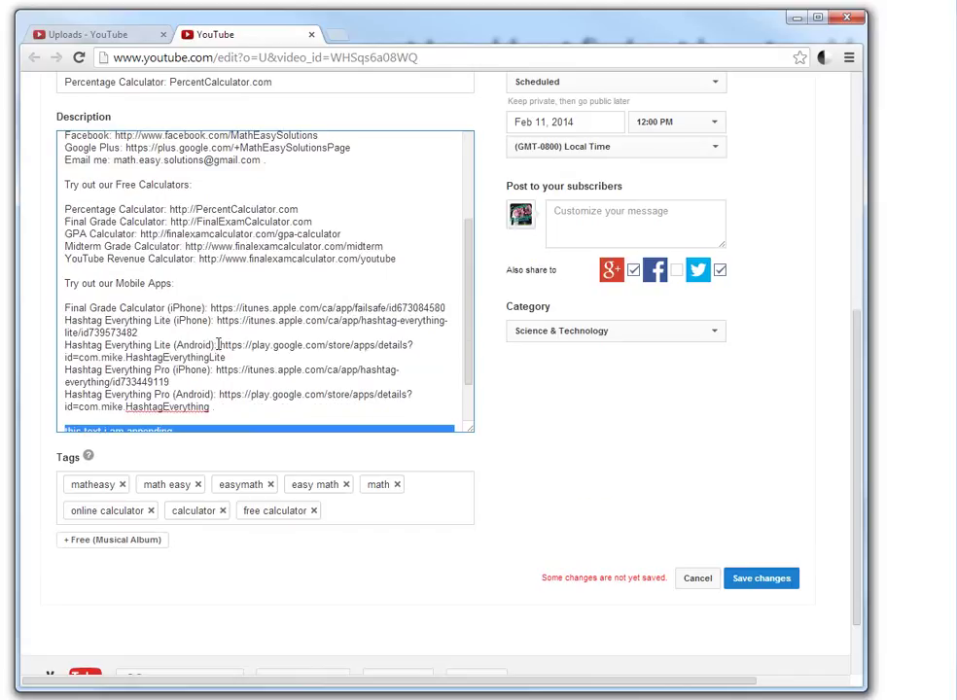
scroll(218, 344, "down", 3)
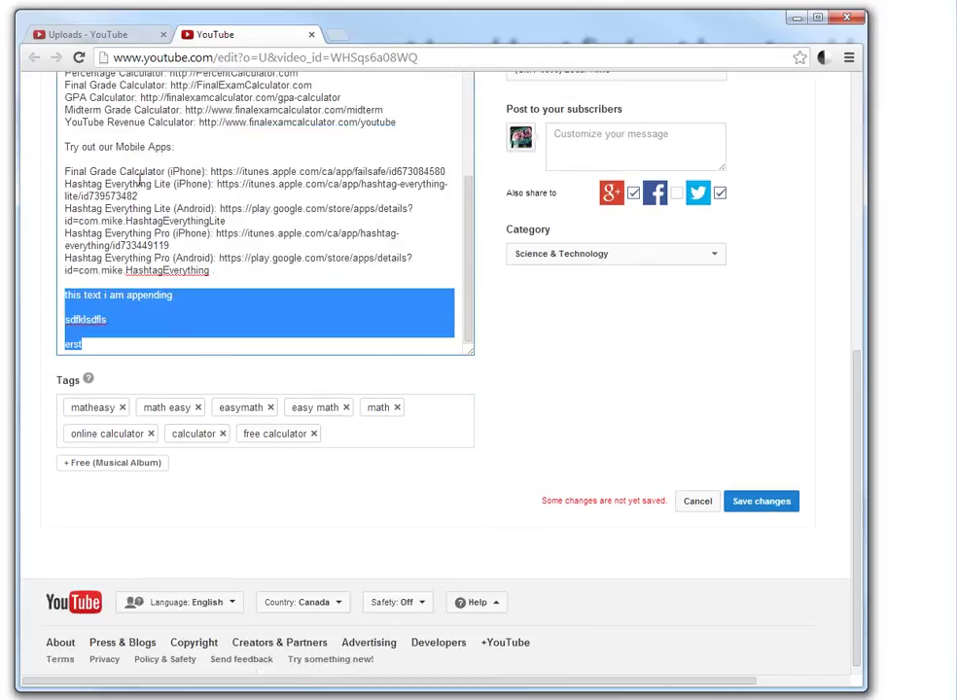
key("Delete")
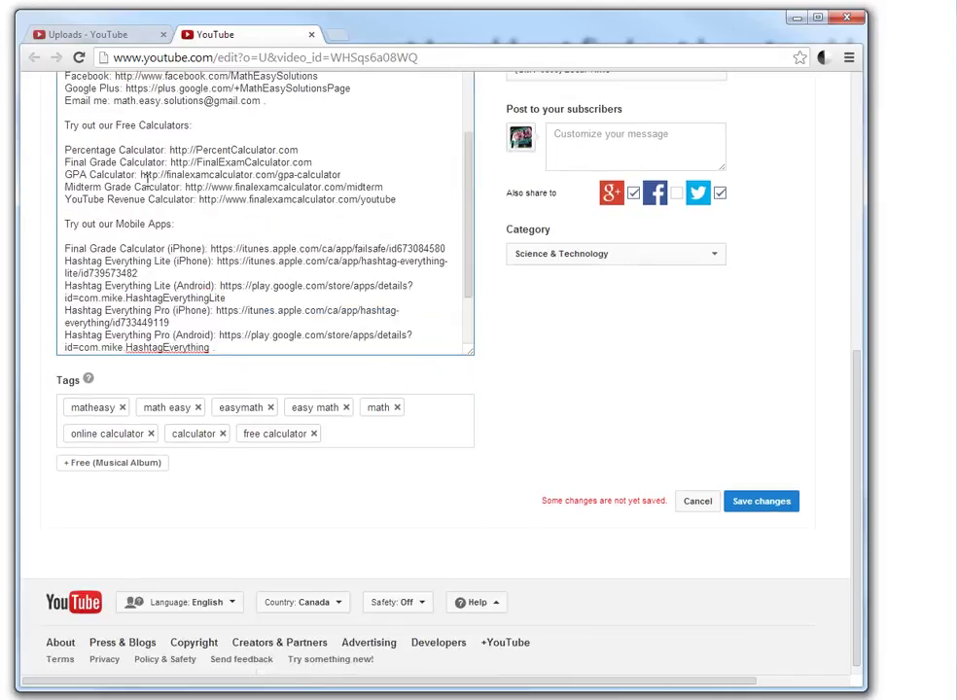
Try text selections around the email line and calculator links, then return to the uploads list.
scroll(144, 177, "up", 3)
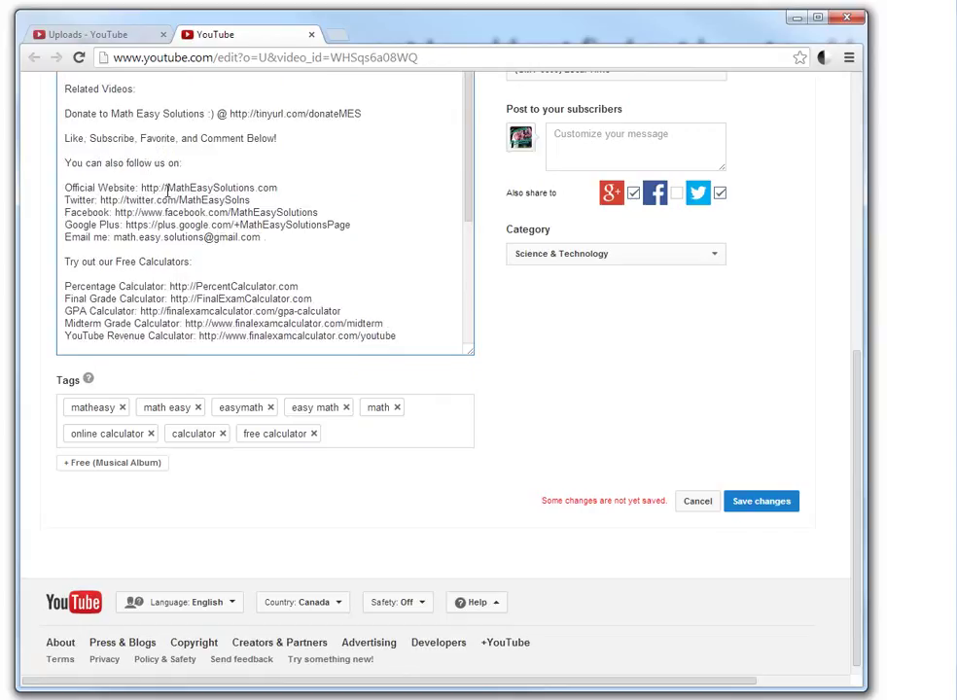
scroll(229, 279, "down", 2)
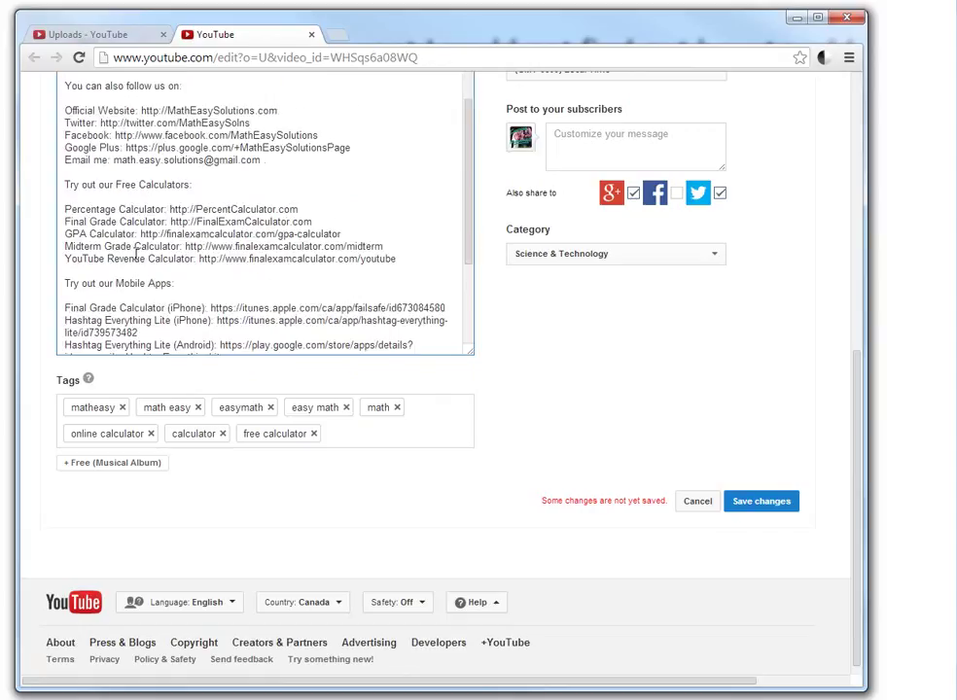
left_click_drag(67, 184, 316, 271)
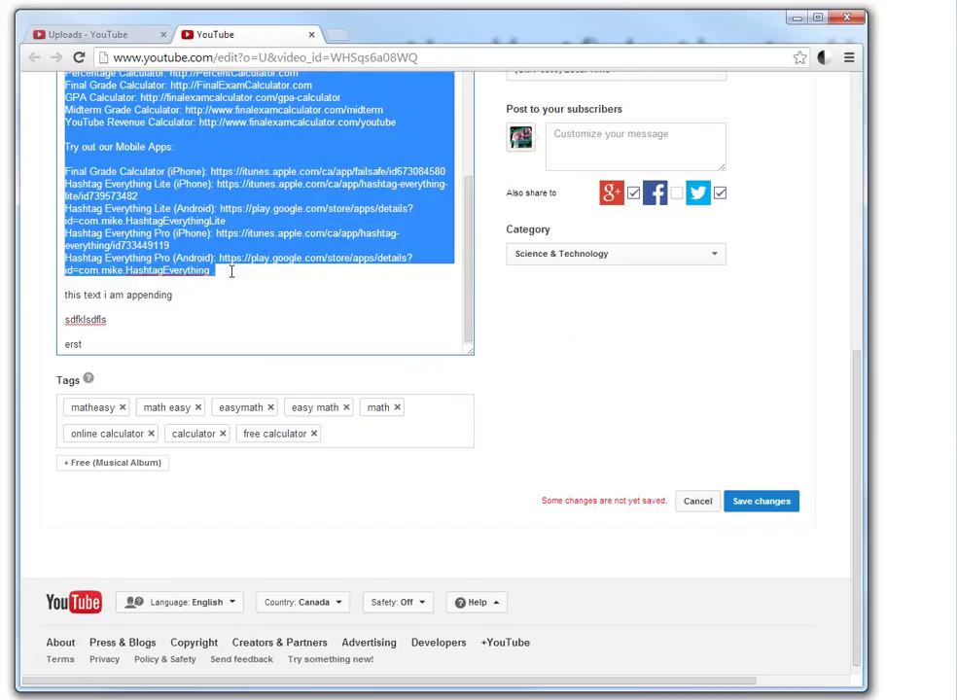
left_click_drag(231, 272, 210, 273)
scroll(210, 273, "up", 5)
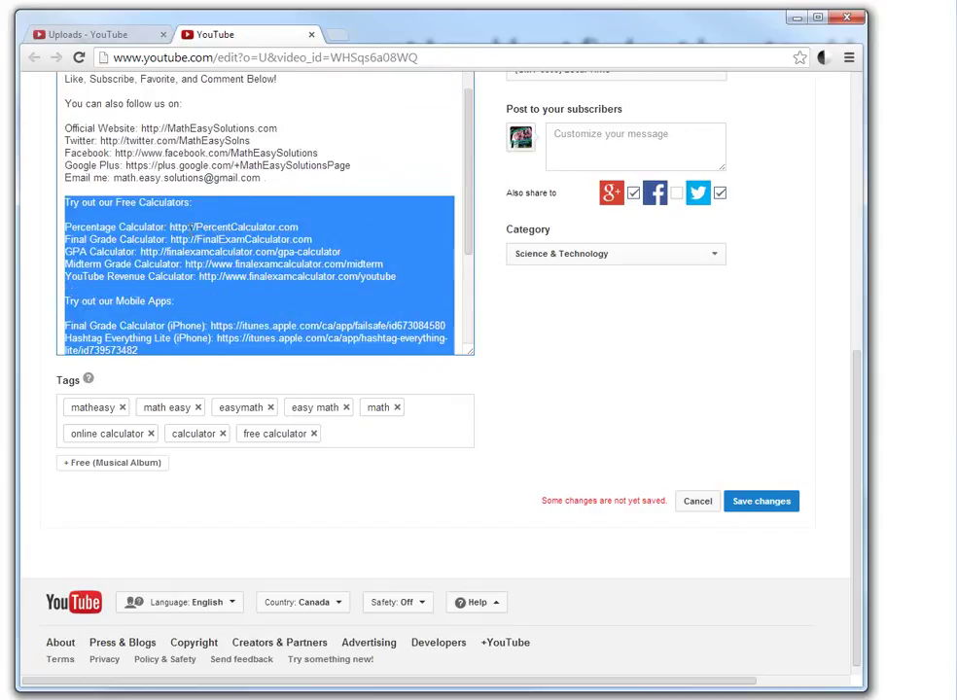
left_click(192, 261)
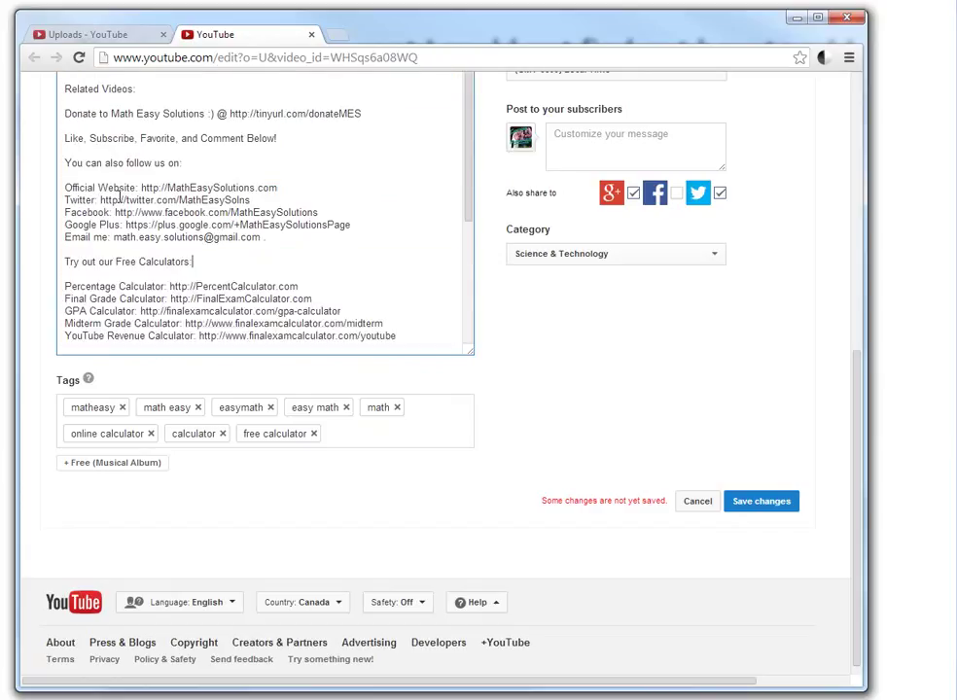
left_click(268, 236)
left_click(267, 239)
left_click_drag(263, 238, 292, 299)
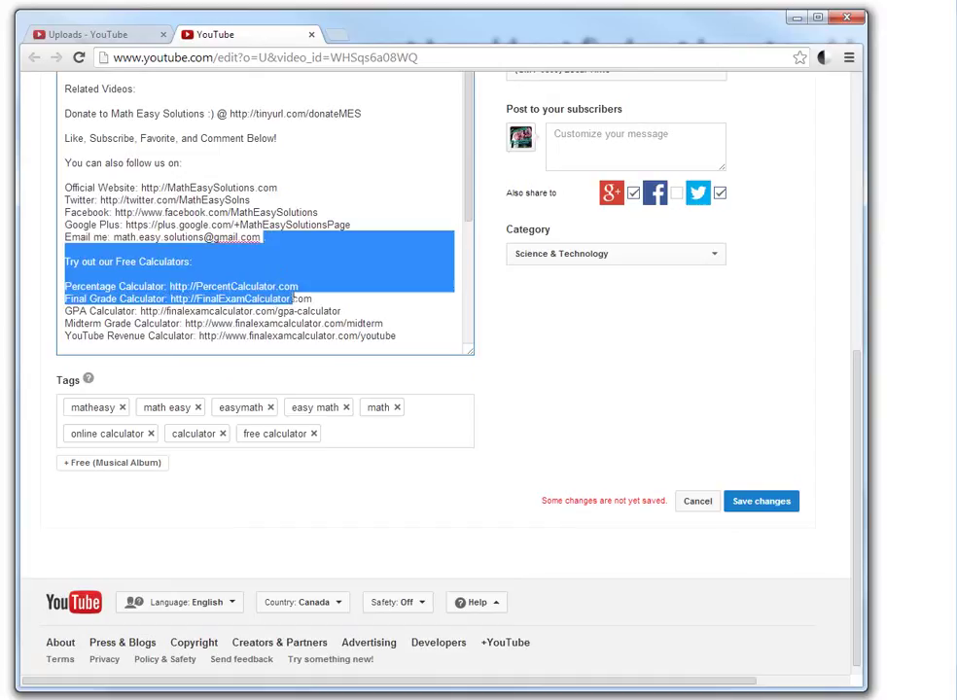
left_click(258, 247)
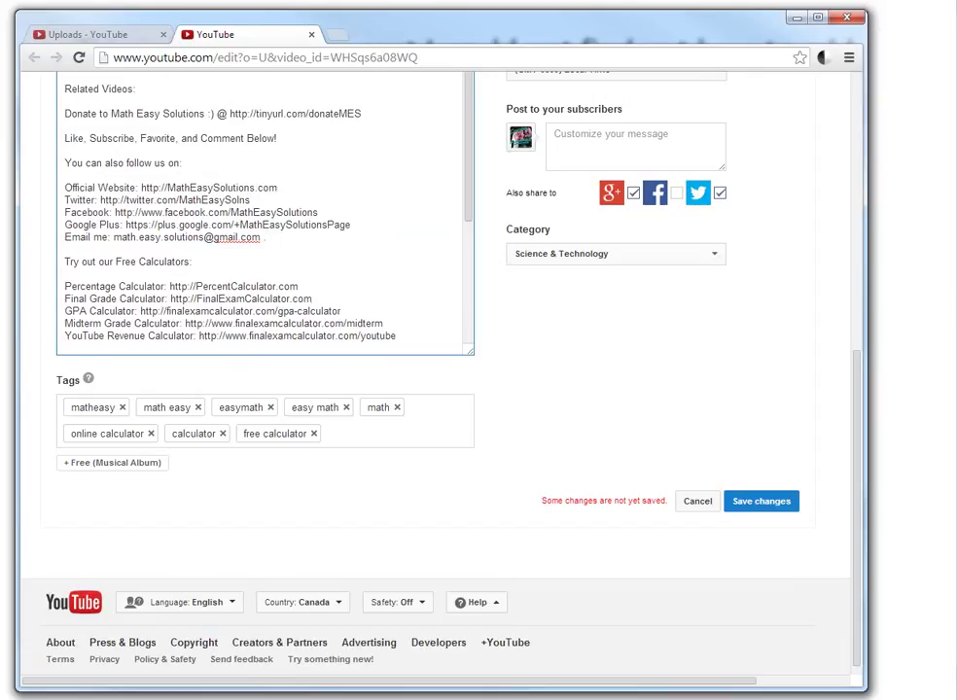
left_click(88, 34)
Go to uploads page 6 and open the Troll Pi Debunked Revisited edit page in a new tab.
scroll(262, 321, "down", 12)
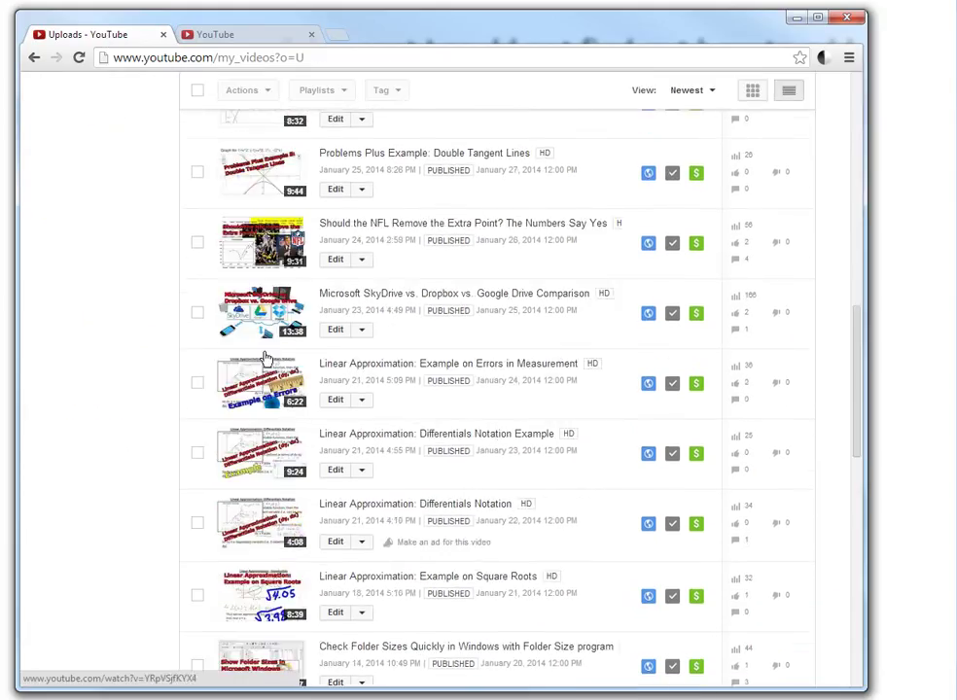
scroll(264, 358, "down", 5)
left_click(331, 520)
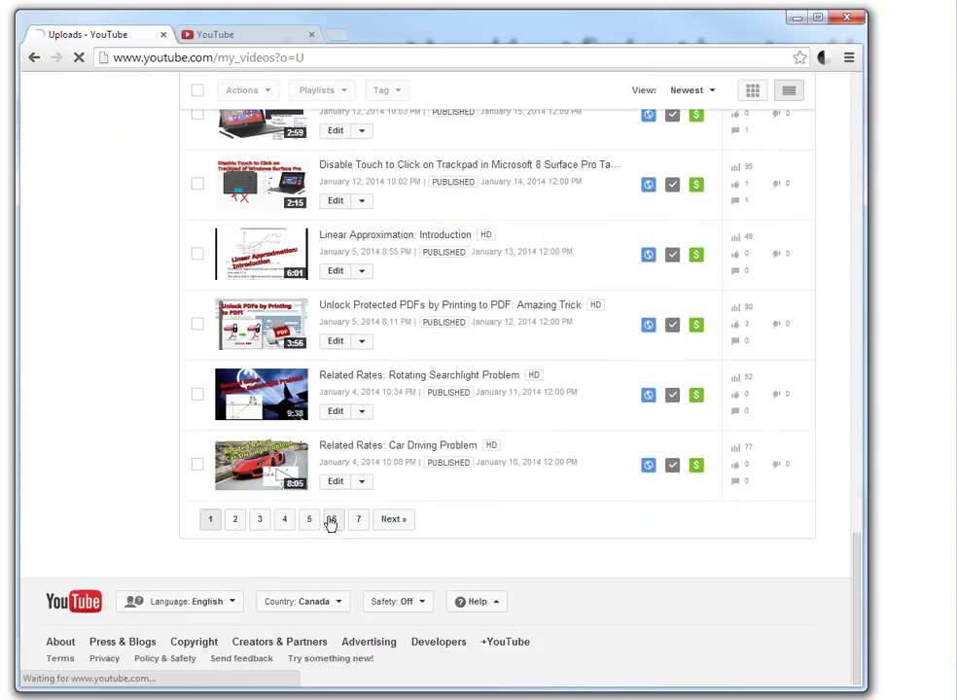
scroll(336, 418, "down", 3)
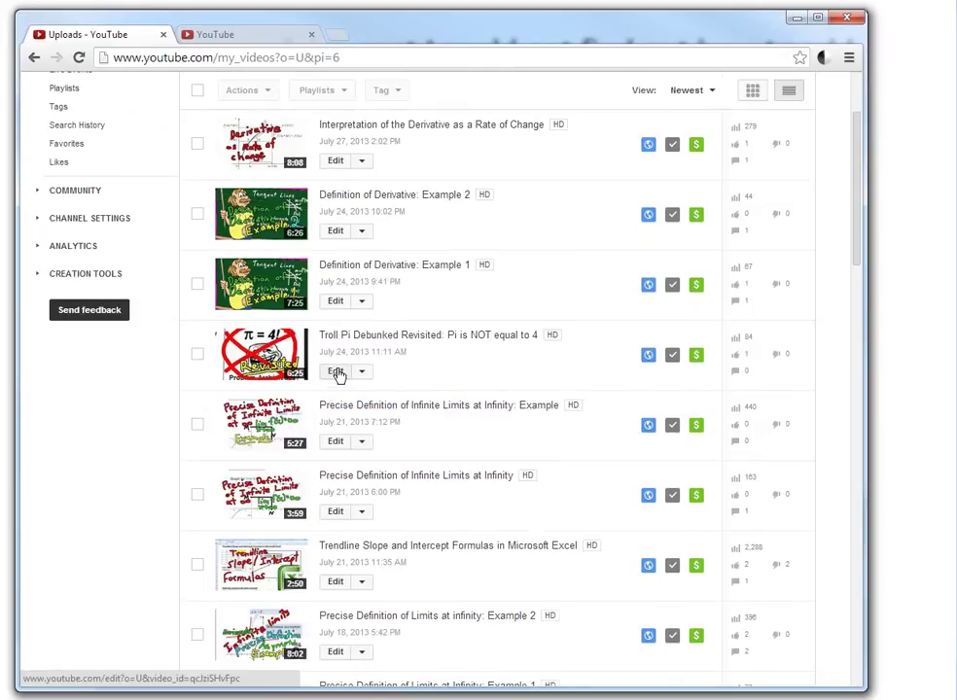
right_click(338, 375)
left_click(368, 379)
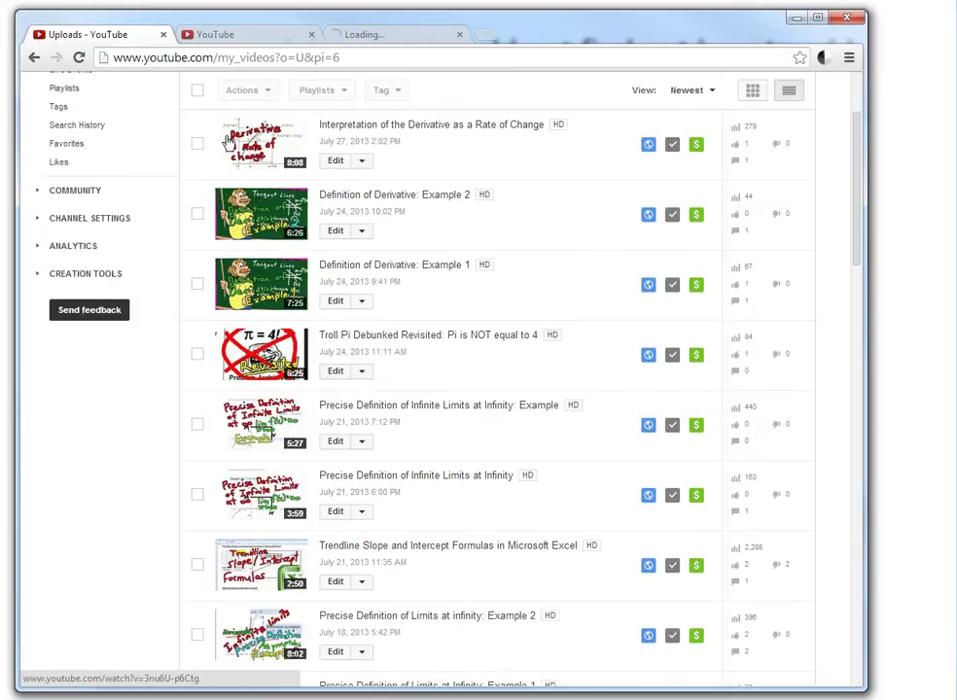
left_click(367, 36)
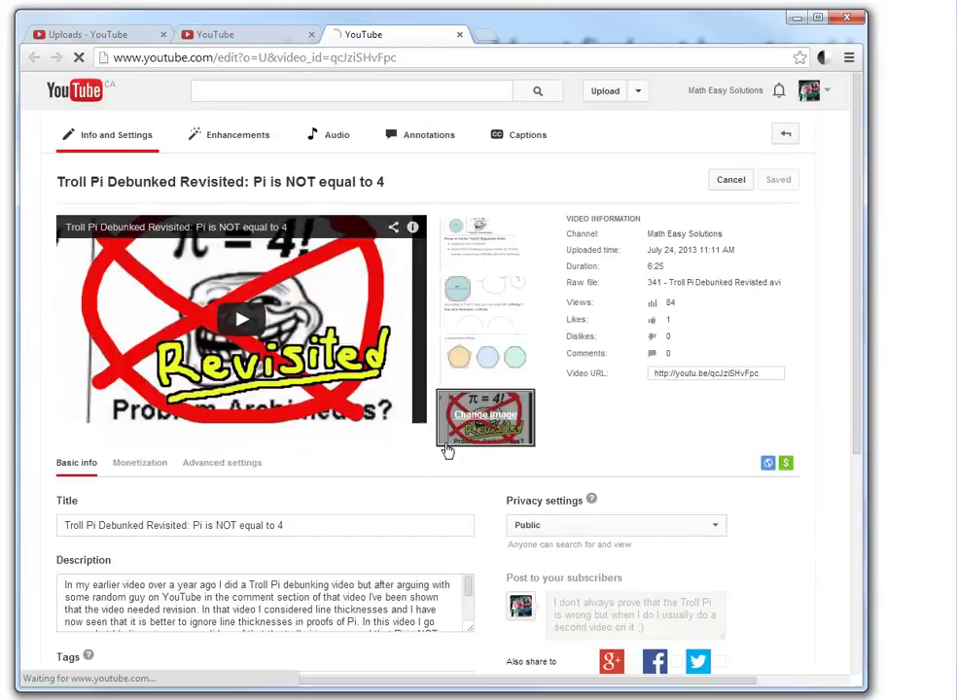
Review the Troll Pi description around its email line, then close that tab.
scroll(450, 439, "down", 2)
scroll(451, 435, "down", 2)
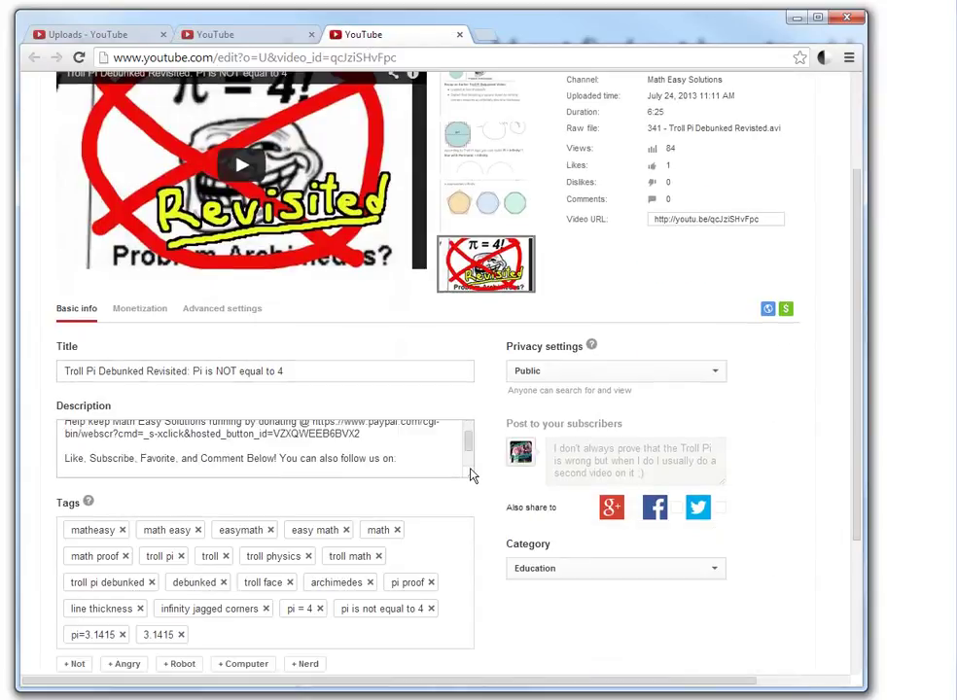
left_click_drag(471, 474, 449, 651)
scroll(359, 566, "down", 5)
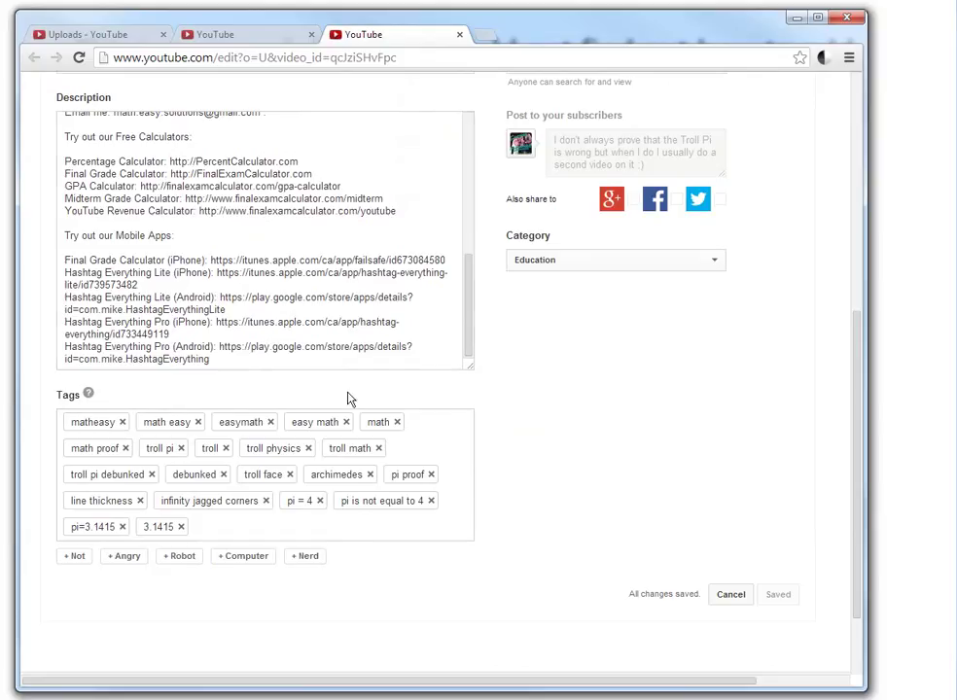
scroll(223, 144, "up", 1)
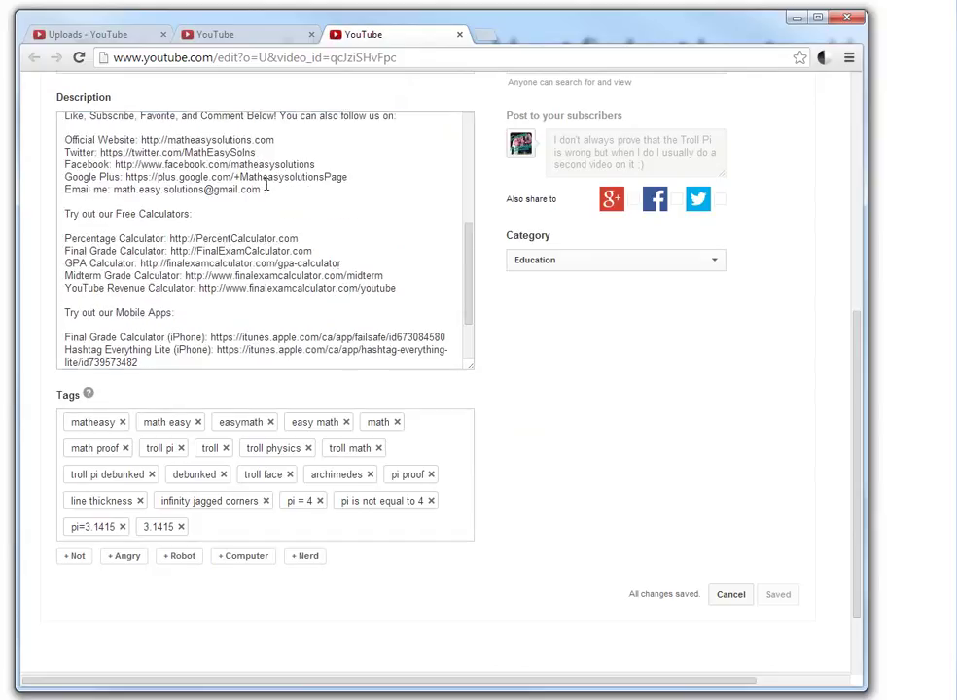
left_click(263, 190)
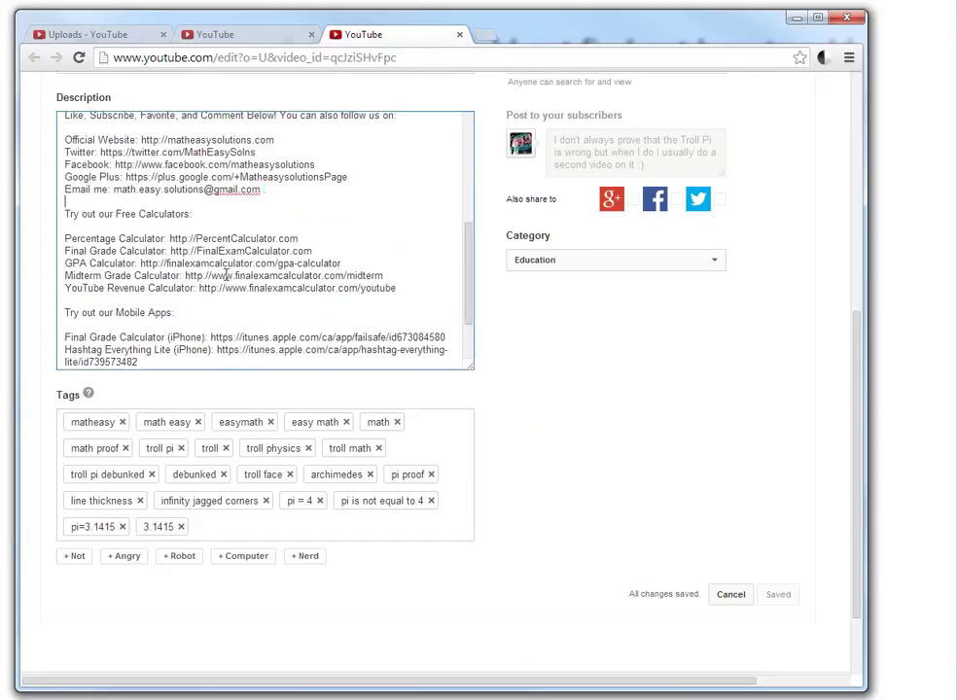
scroll(239, 271, "down", 3)
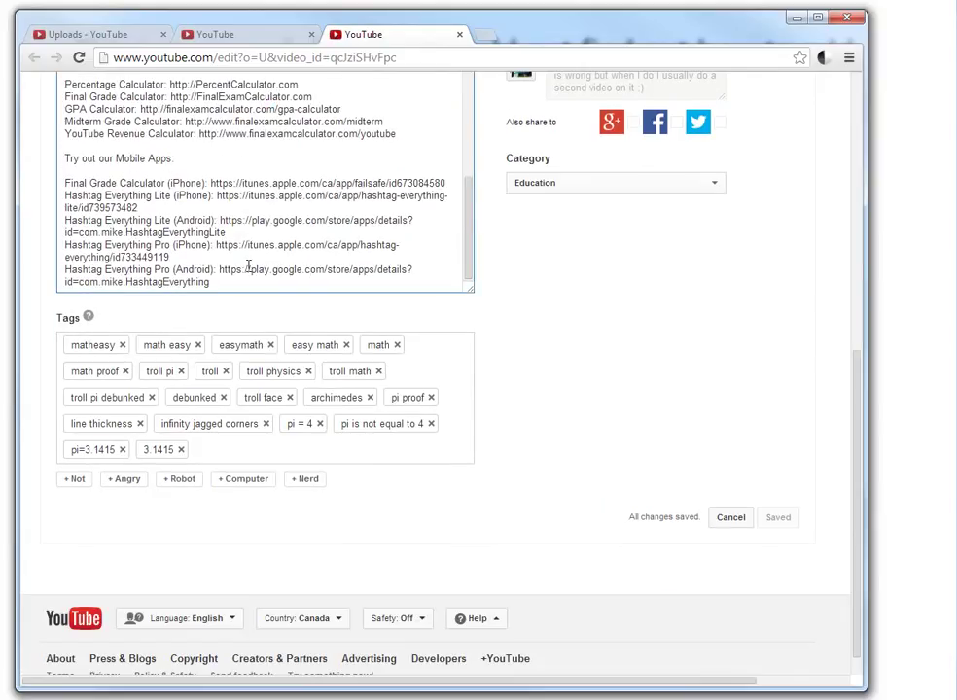
left_click(458, 34)
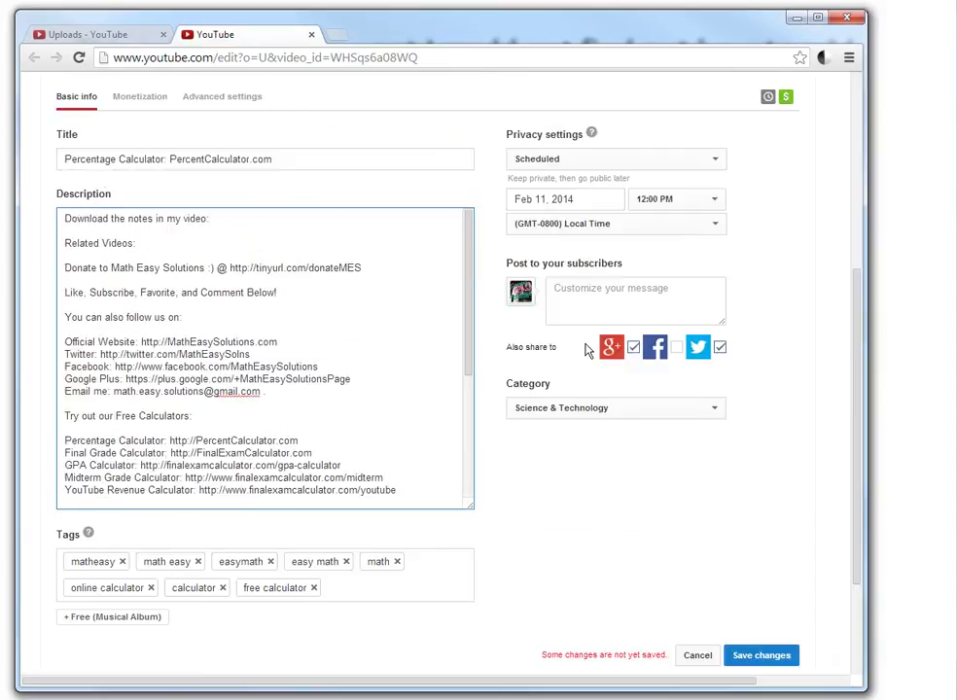
Check the uploads list again and go back to the Percentage Calculator edit page.
scroll(587, 350, "up", 3)
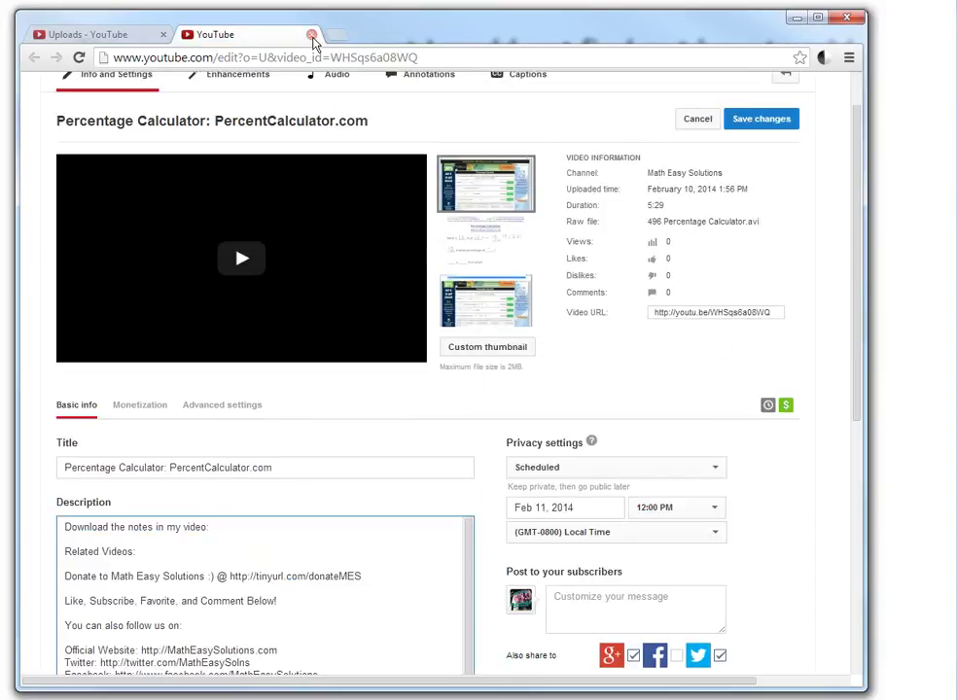
scroll(408, 418, "up", 2)
scroll(443, 535, "down", 5)
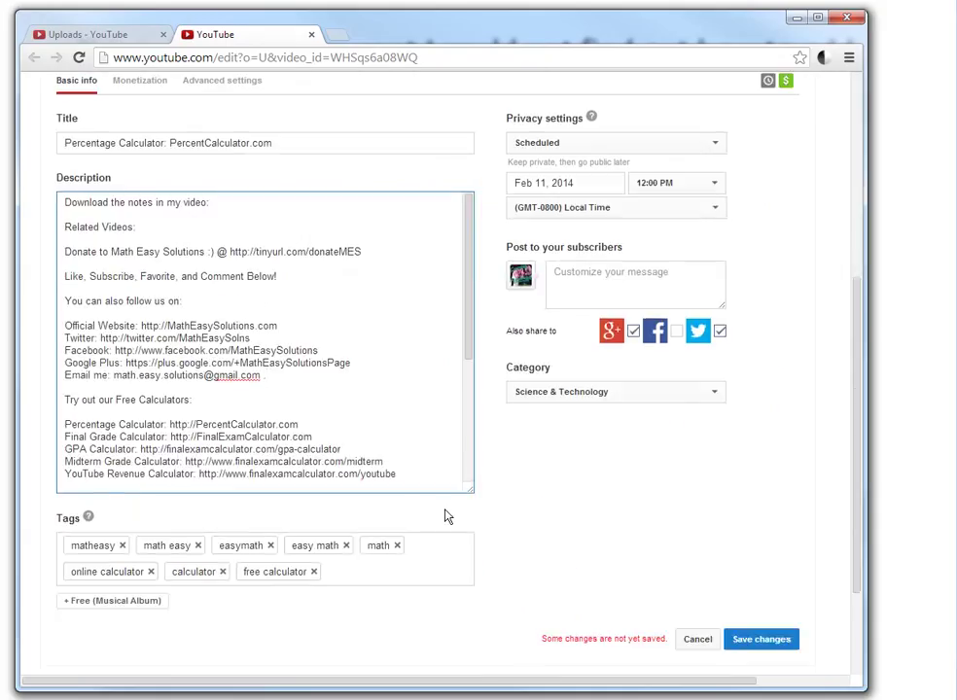
scroll(395, 331, "up", 4)
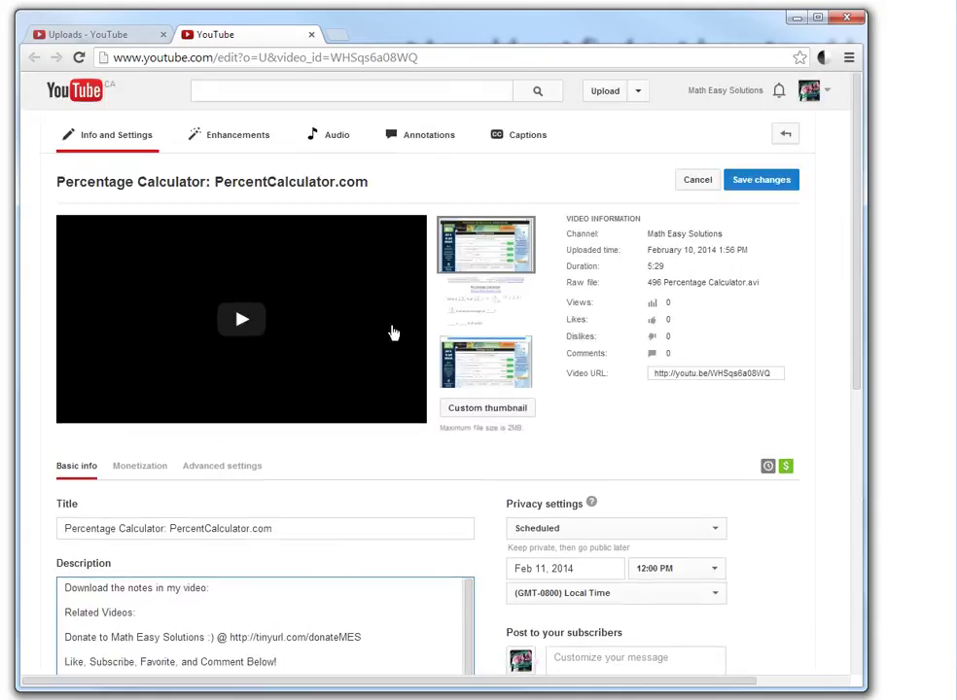
left_click(87, 37)
scroll(124, 348, "up", 3)
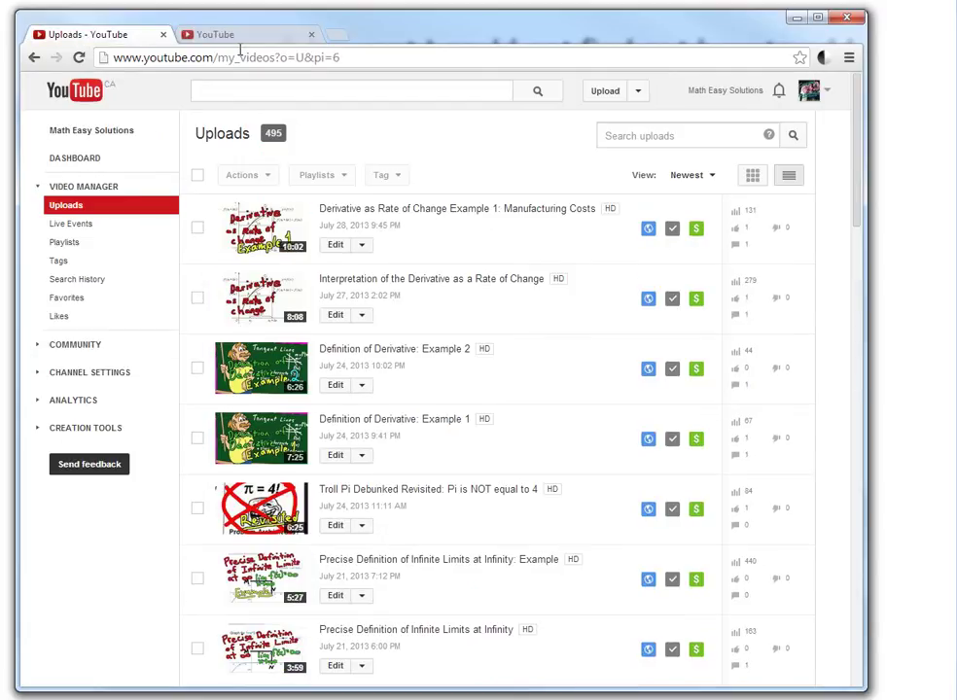
left_click(242, 39)
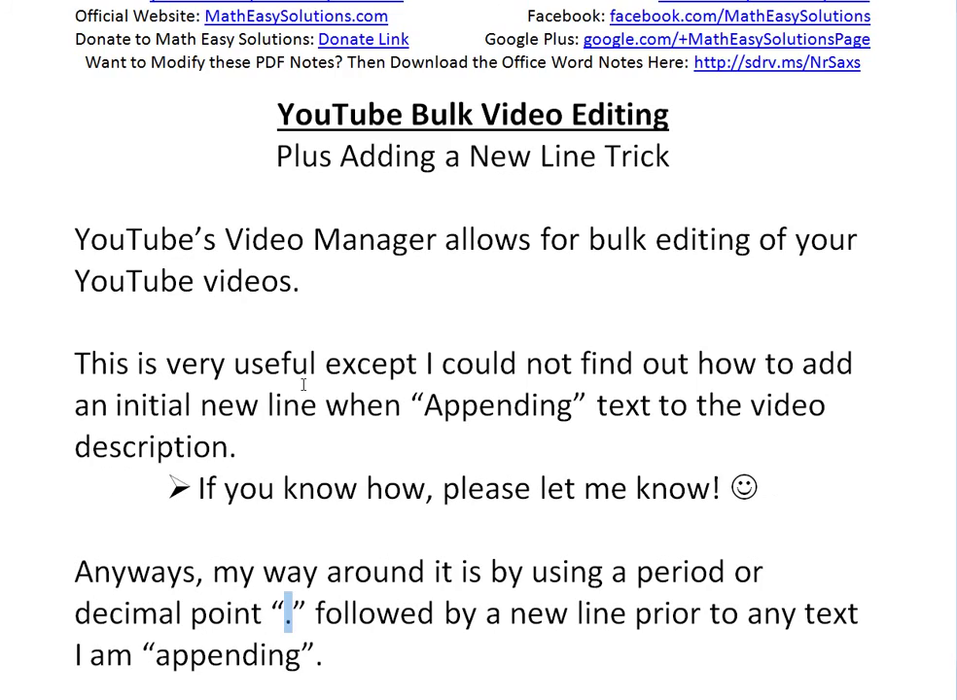
scroll(303, 379, "up", 3)
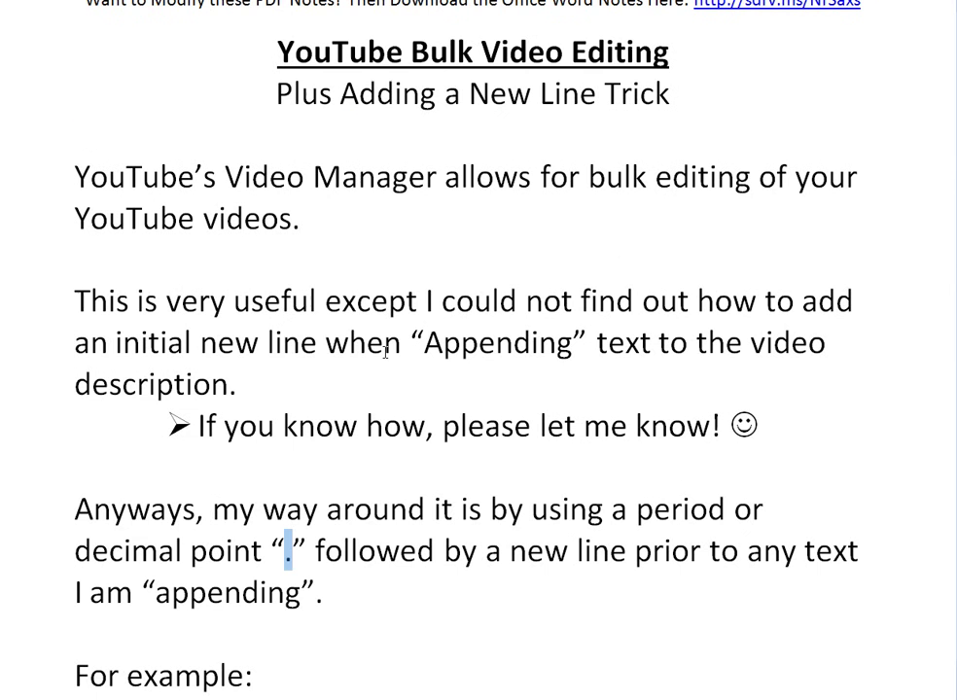